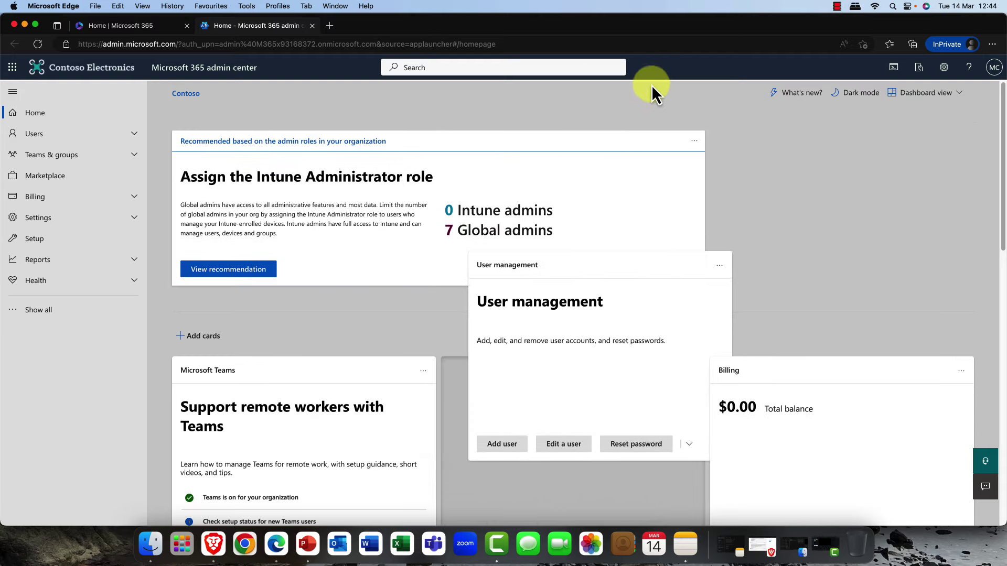
- Look over the admin center home page cards and preview dark mode before restoring light mode
{"action": "scroll", "coordinate": [576, 250], "scroll_direction": "down", "scroll_amount": 10}
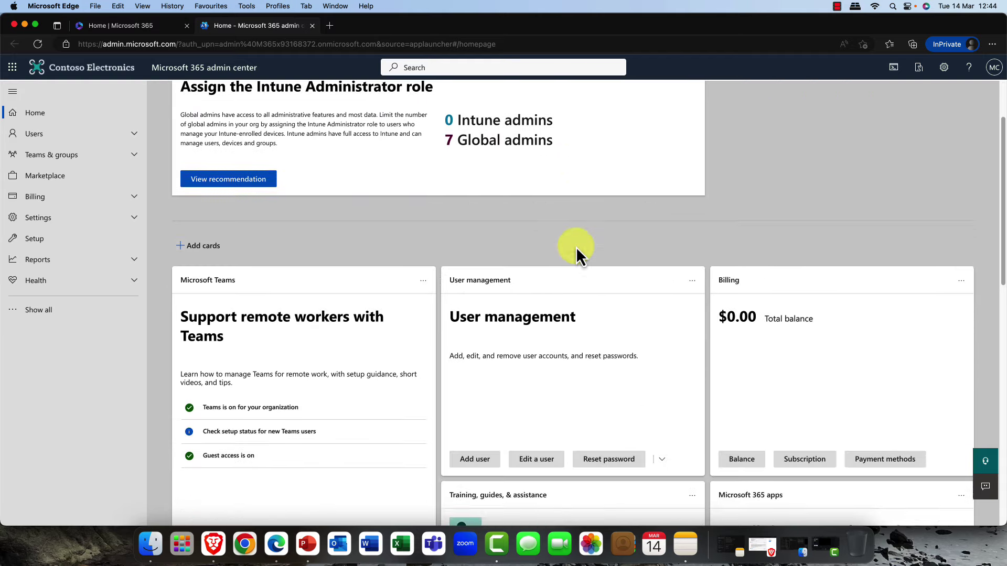
{"action": "scroll", "coordinate": [580, 255], "scroll_direction": "up", "scroll_amount": 6}
{"action": "scroll", "coordinate": [579, 255], "scroll_direction": "up", "scroll_amount": 3}
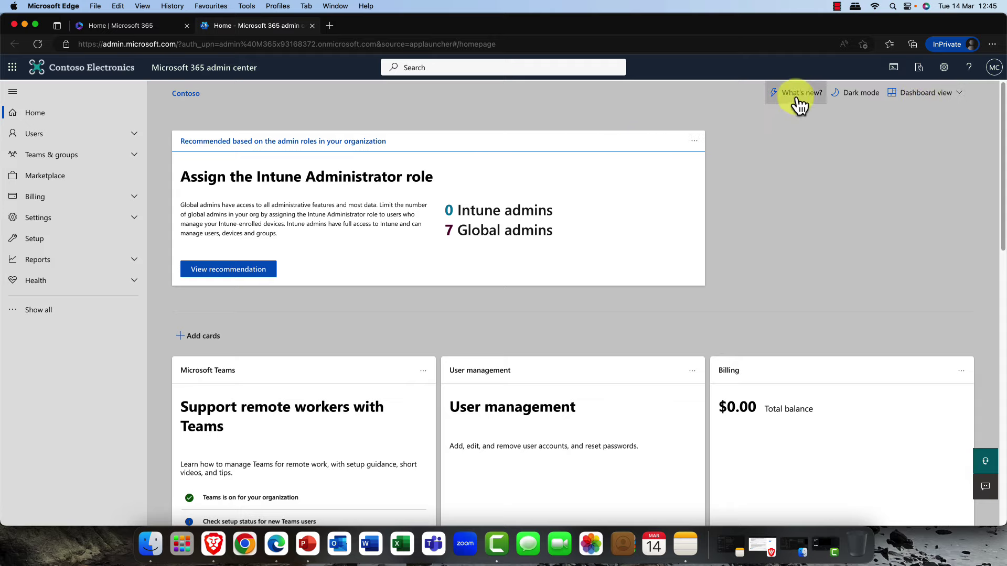
{"action": "left_click", "coordinate": [856, 100]}
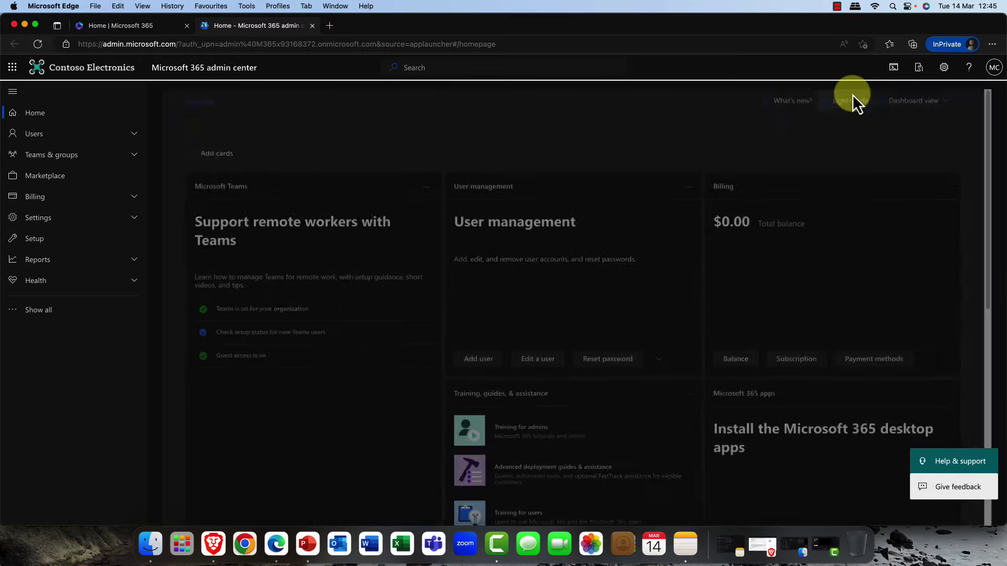
{"action": "left_click", "coordinate": [855, 99]}
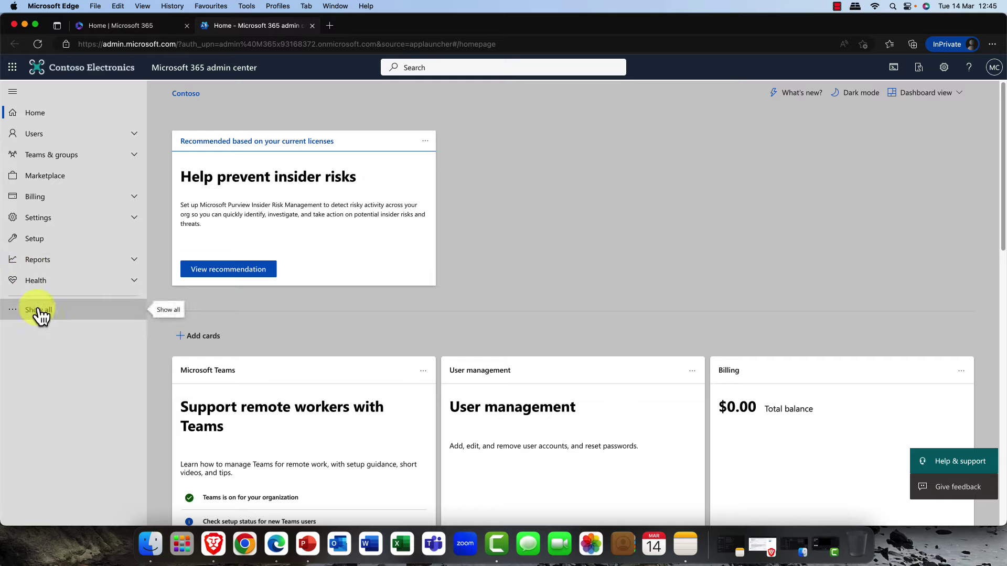
- Show all navigation items of the admin center and open the Setup page
{"action": "left_click", "coordinate": [39, 312]}
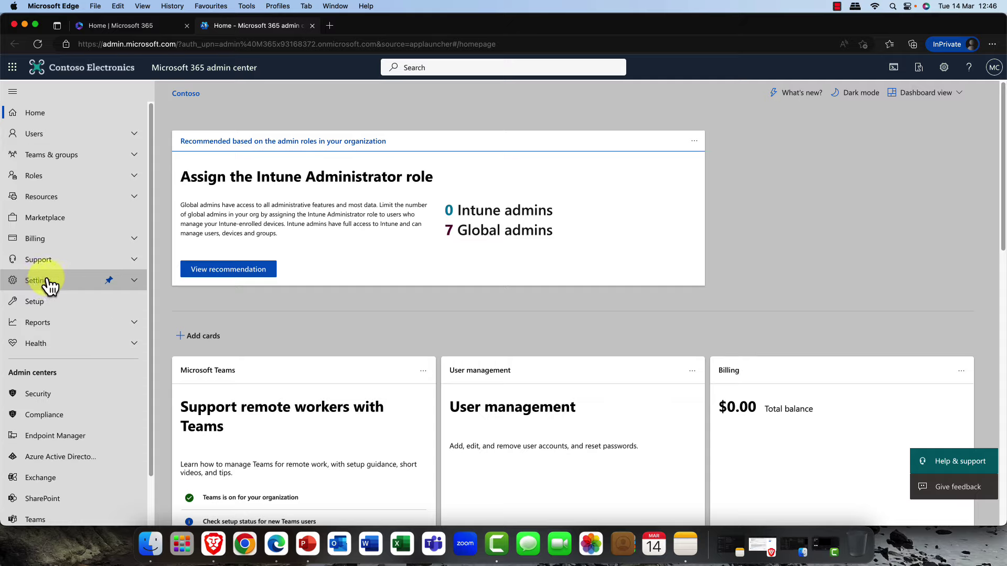
{"action": "left_click", "coordinate": [64, 310]}
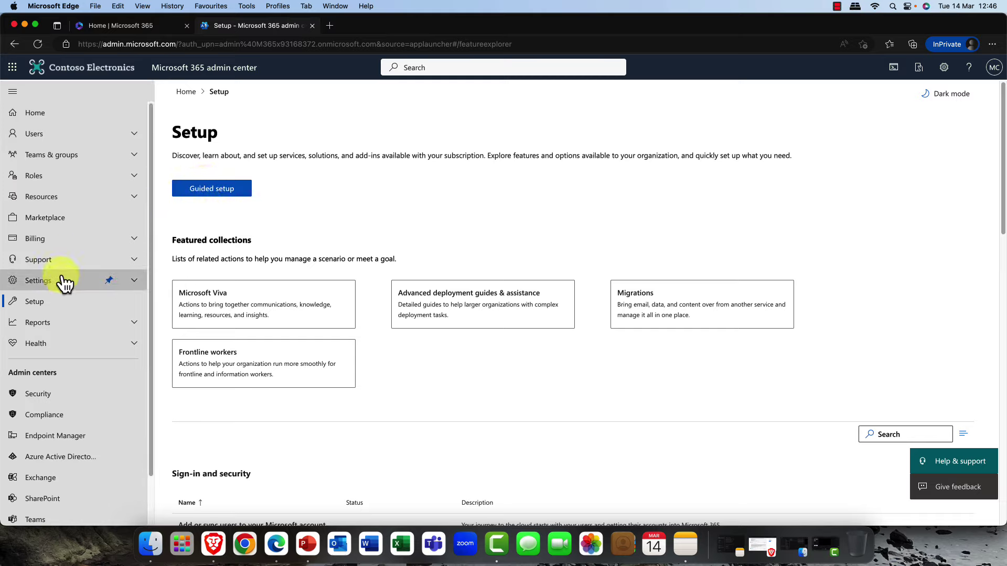
- Check the entries under Reports and view the Health dashboard, leaving both navigation groups collapsed
{"action": "left_click", "coordinate": [137, 324]}
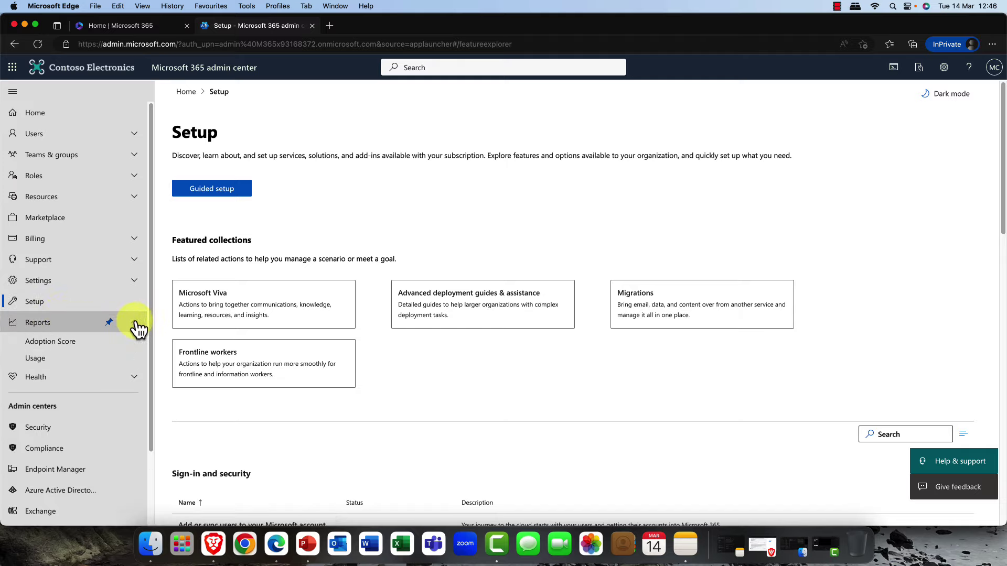
{"action": "left_click", "coordinate": [135, 325]}
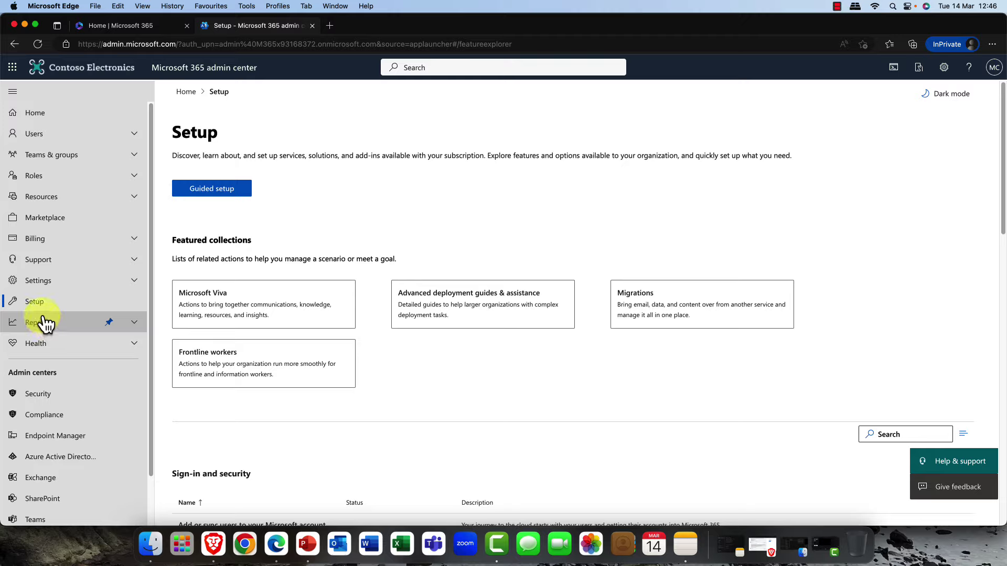
{"action": "left_click", "coordinate": [135, 346]}
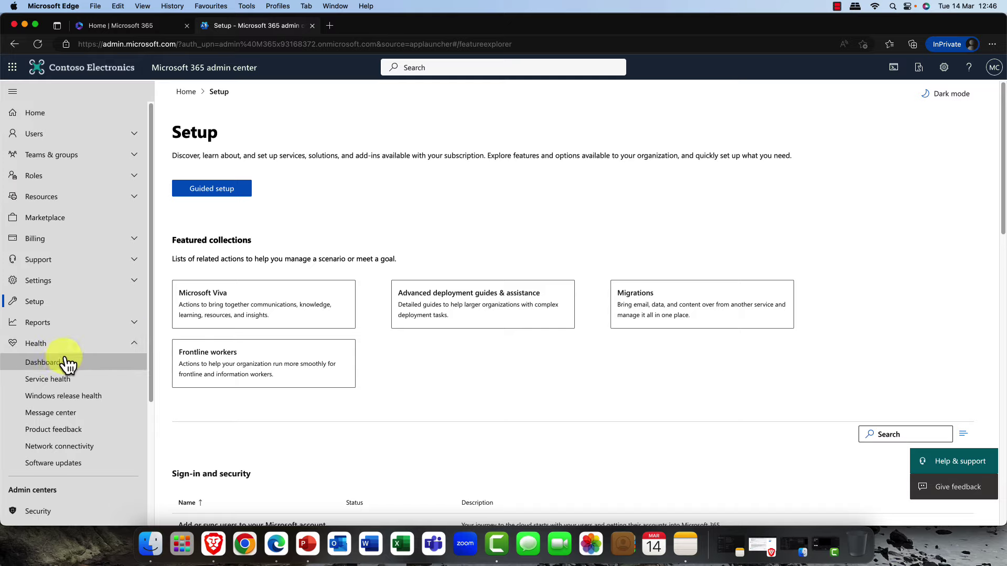
{"action": "left_click", "coordinate": [51, 365]}
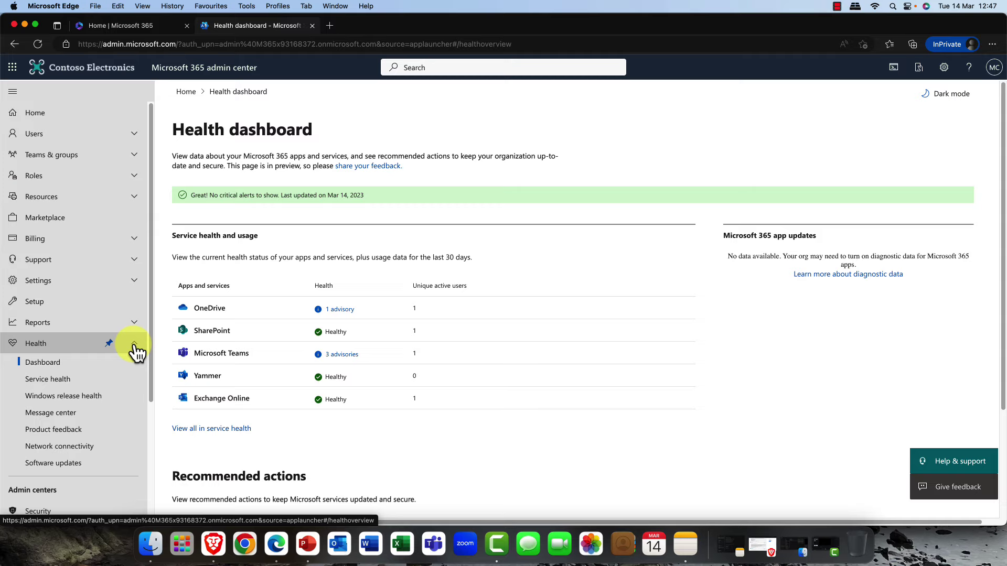
{"action": "left_click", "coordinate": [135, 347]}
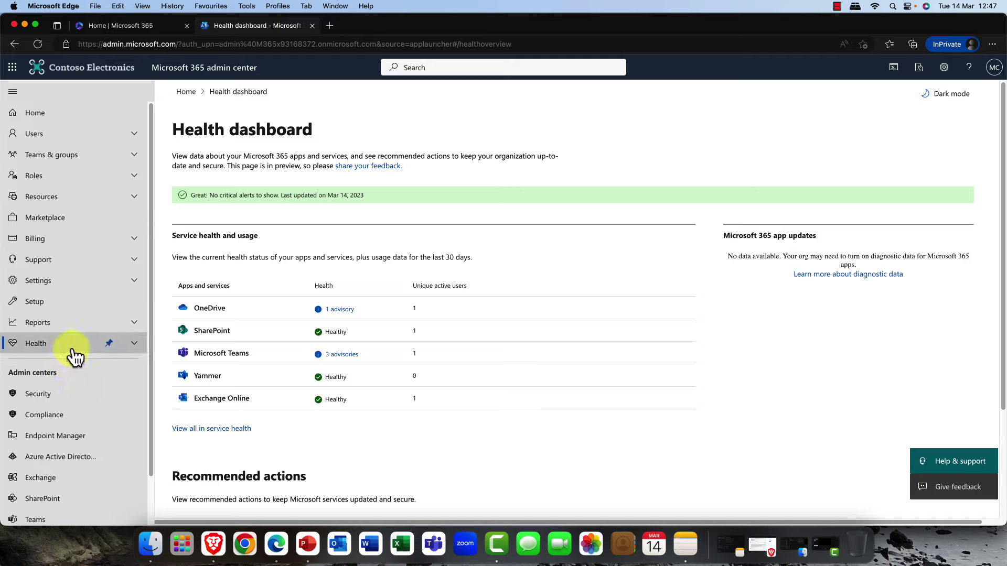
- View the Security admin center's home page, dismissing its introduction and guided tour, and close it again
{"action": "scroll", "coordinate": [73, 401], "scroll_direction": "down", "scroll_amount": 2}
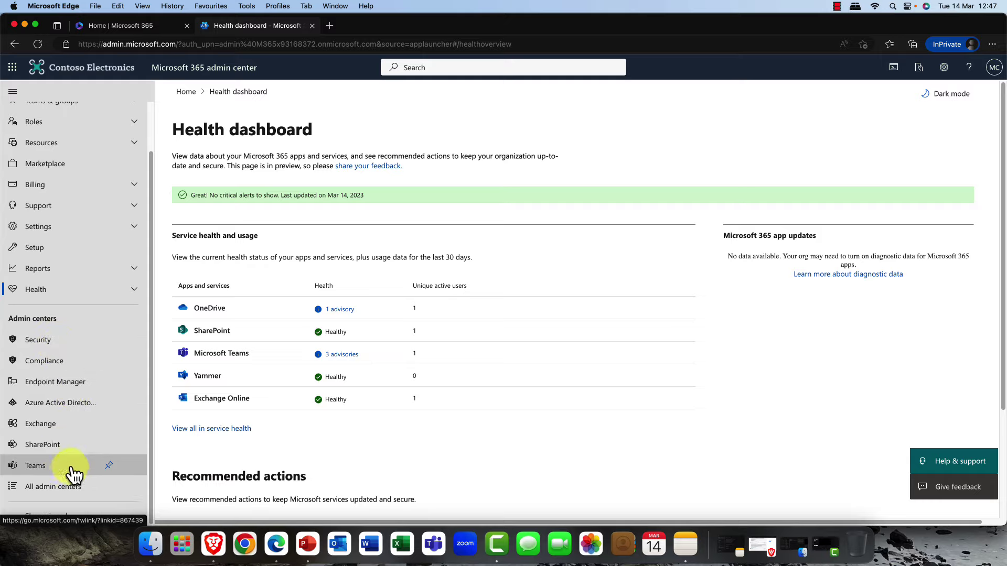
{"action": "left_click", "coordinate": [37, 341]}
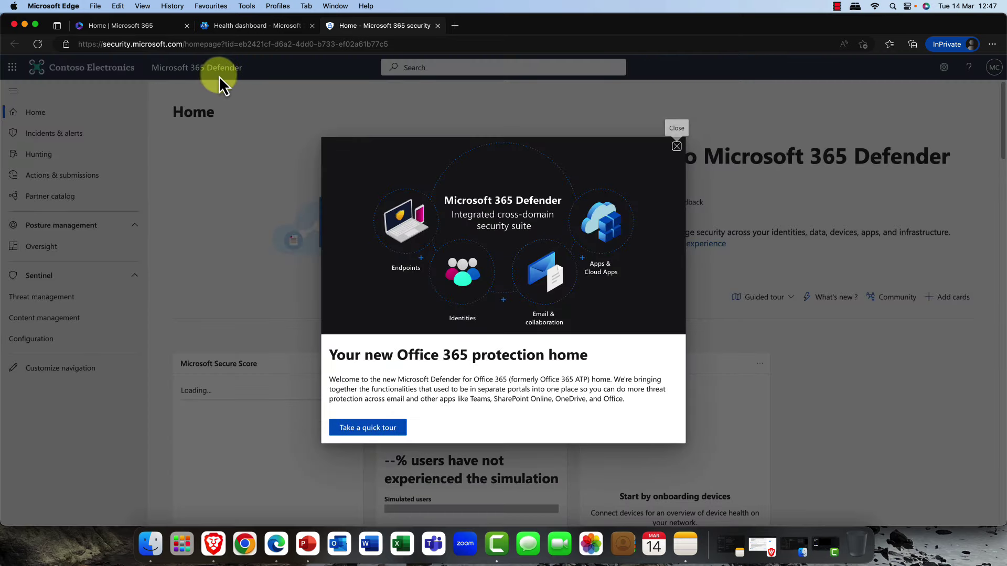
{"action": "left_click", "coordinate": [677, 147]}
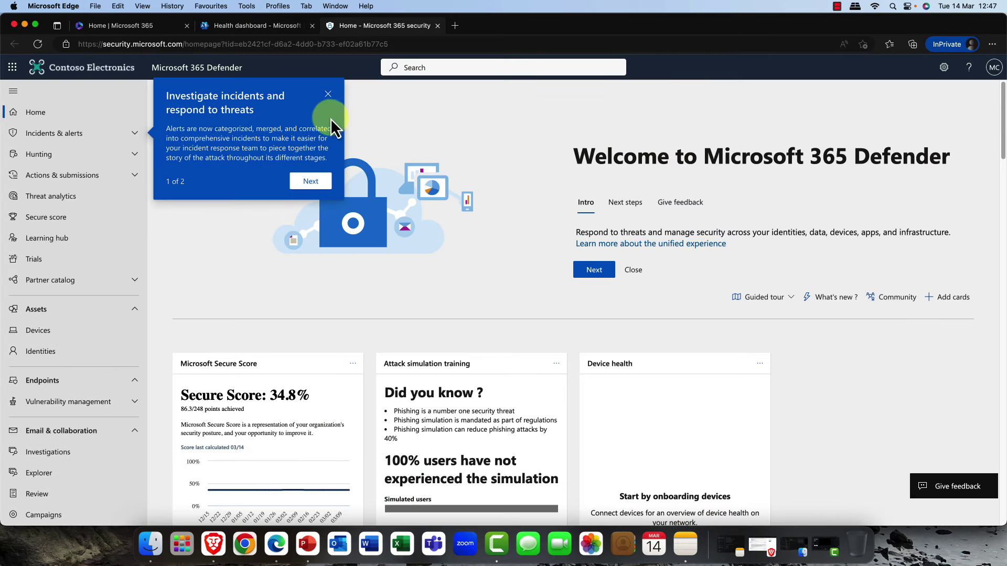
{"action": "left_click", "coordinate": [328, 94]}
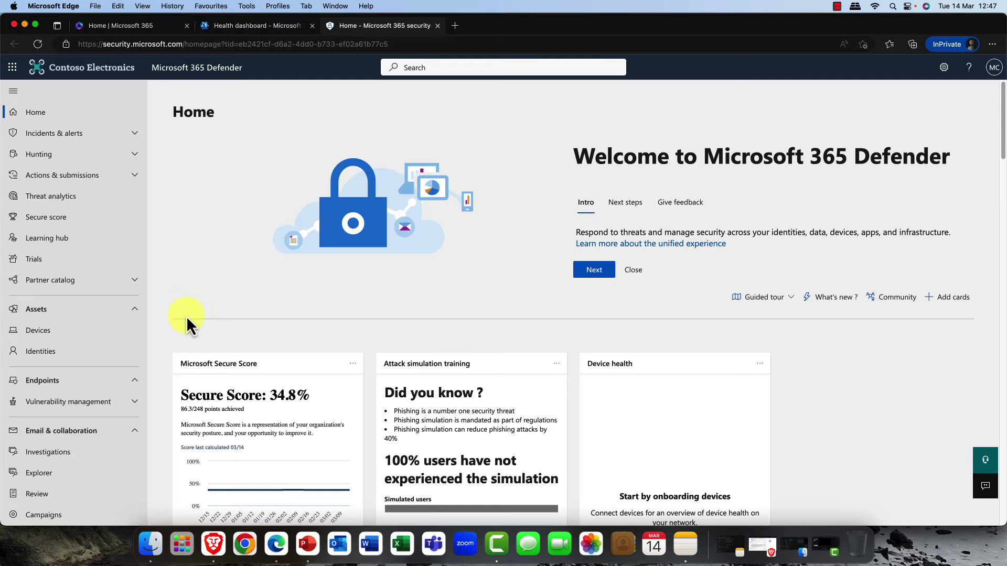
{"action": "scroll", "coordinate": [188, 311], "scroll_direction": "down", "scroll_amount": 1}
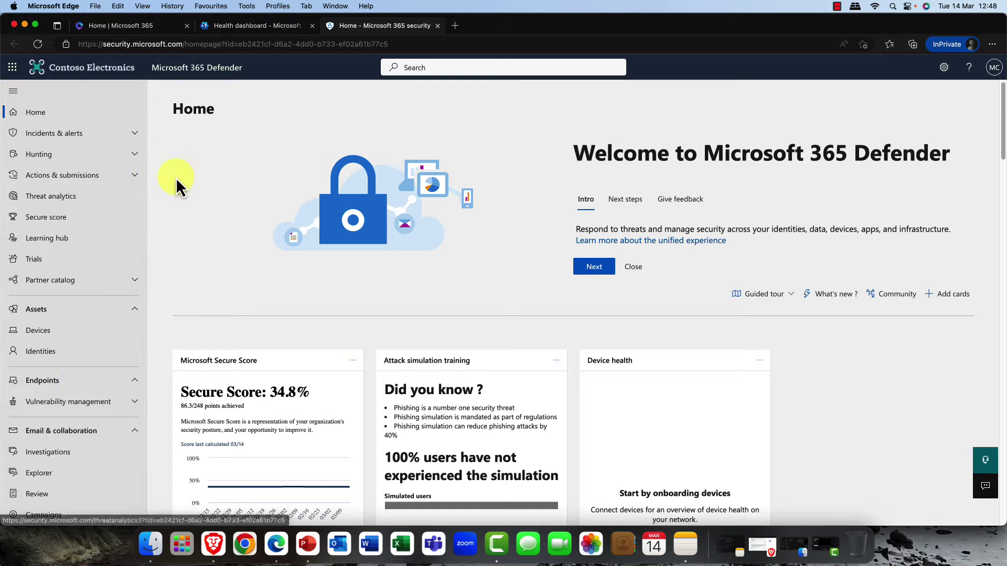
{"action": "left_click", "coordinate": [437, 25]}
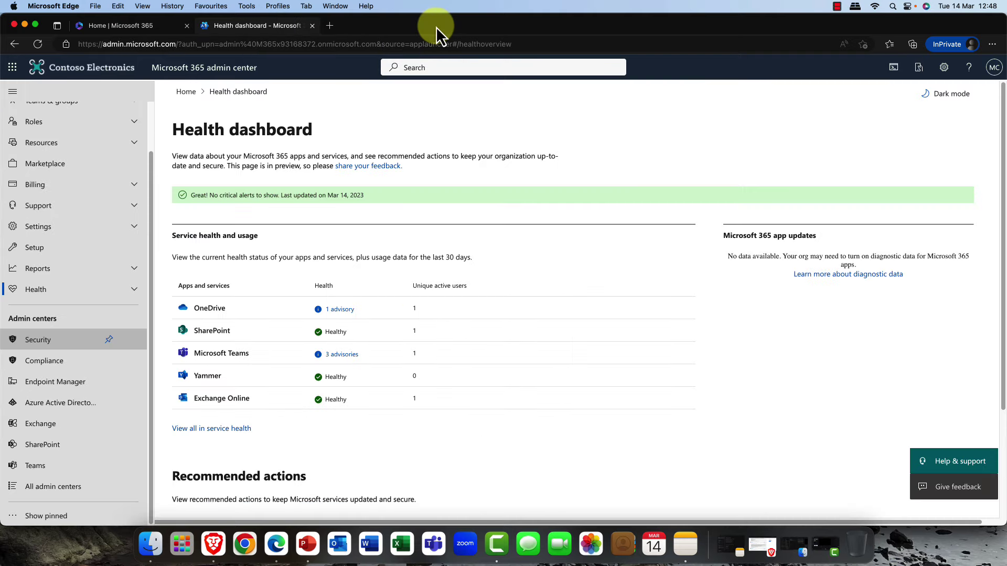
- View the Compliance admin center's home page and its Solutions list, dismissing the guided tour, and close the portal
{"action": "left_click", "coordinate": [44, 361]}
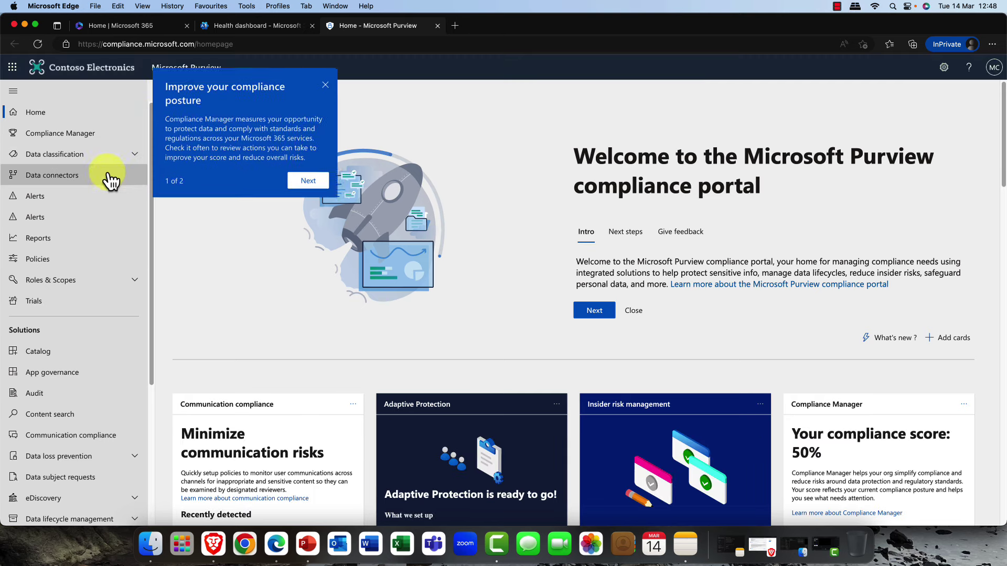
{"action": "left_click", "coordinate": [325, 83]}
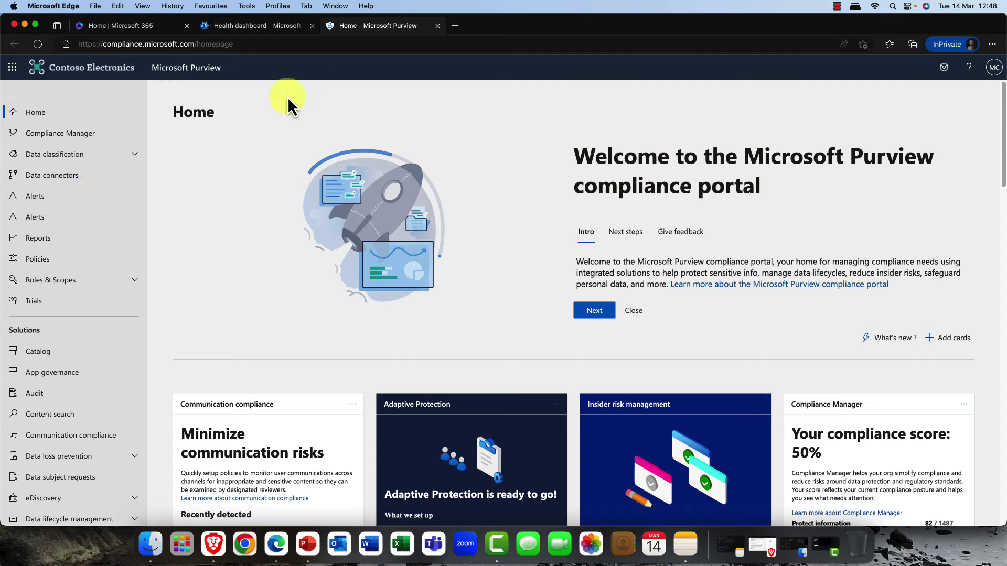
{"action": "scroll", "coordinate": [102, 239], "scroll_direction": "down", "scroll_amount": 3}
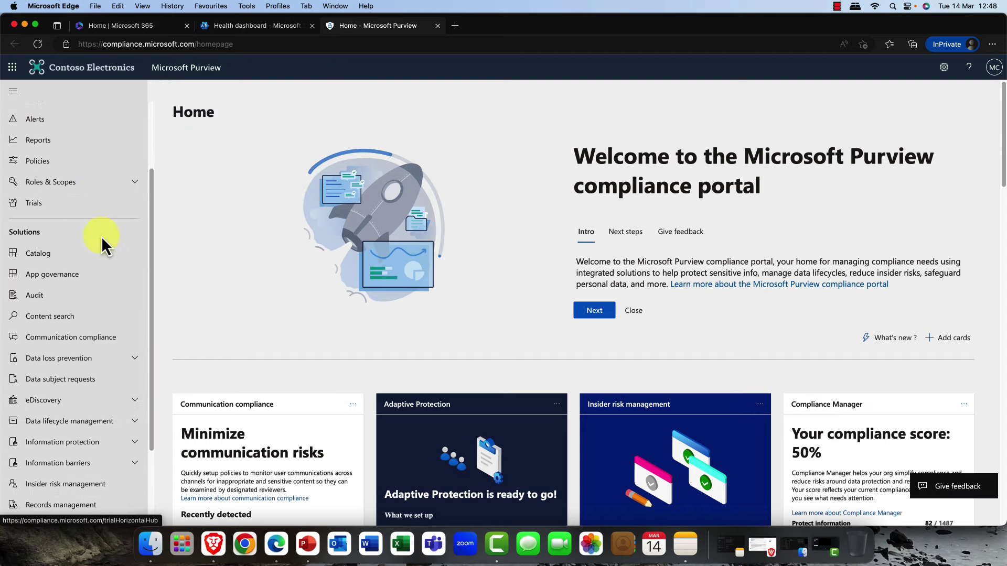
{"action": "left_click", "coordinate": [90, 331]}
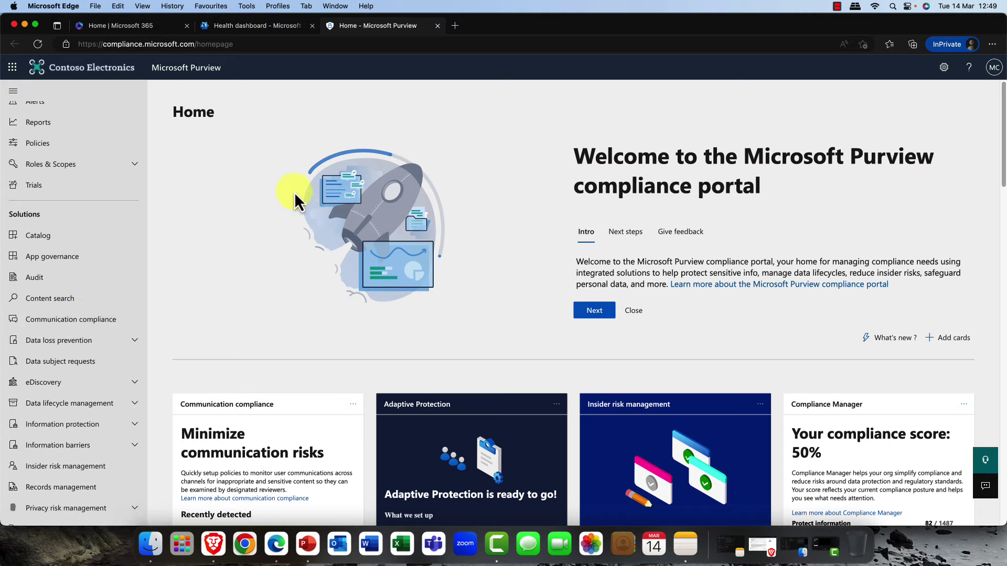
{"action": "scroll", "coordinate": [335, 105], "scroll_direction": "down", "scroll_amount": 1}
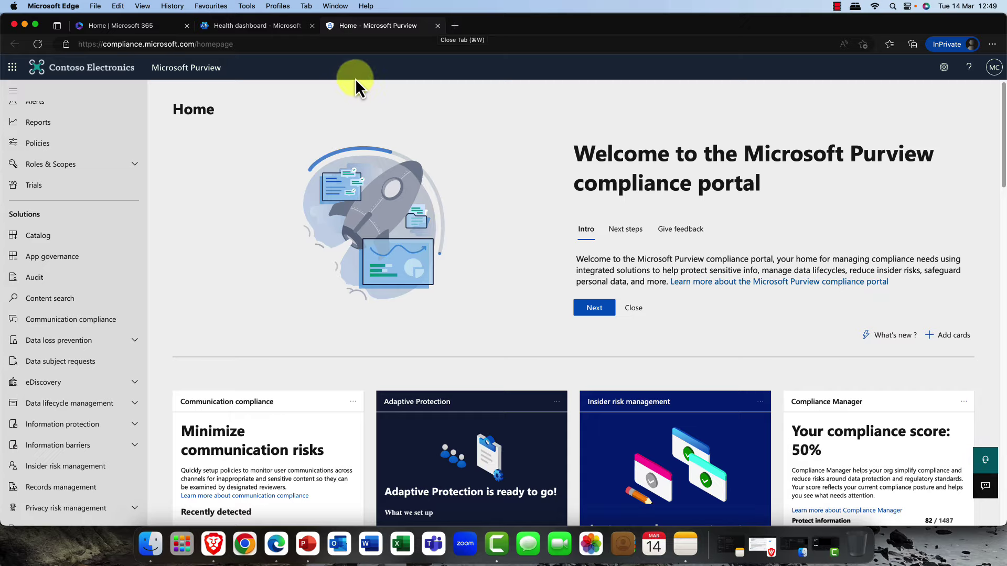
{"action": "left_click", "coordinate": [439, 25]}
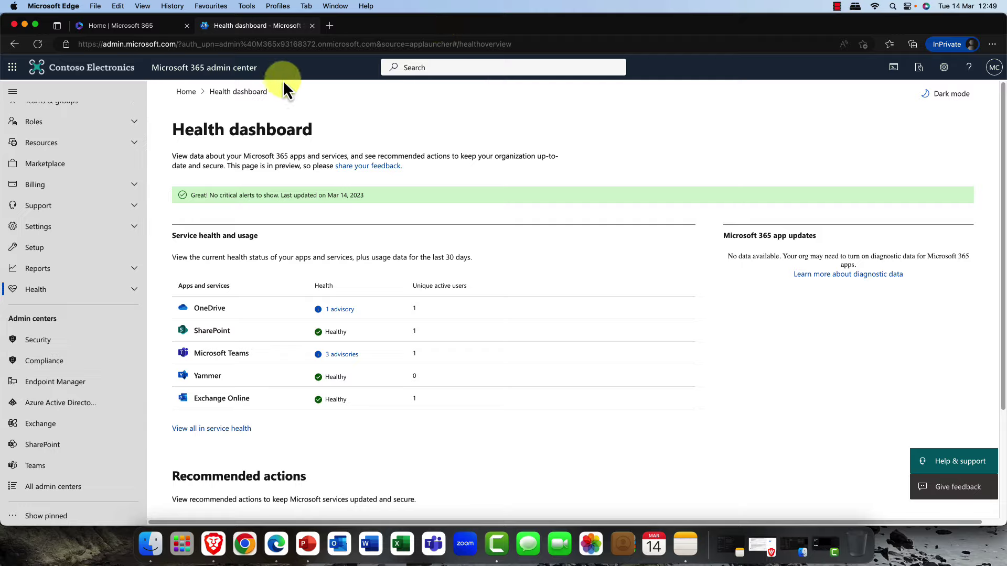
- Open the Endpoint Manager admin center and examine the Devices overview with its platform, enrollment and policy sections
{"action": "left_click", "coordinate": [53, 385]}
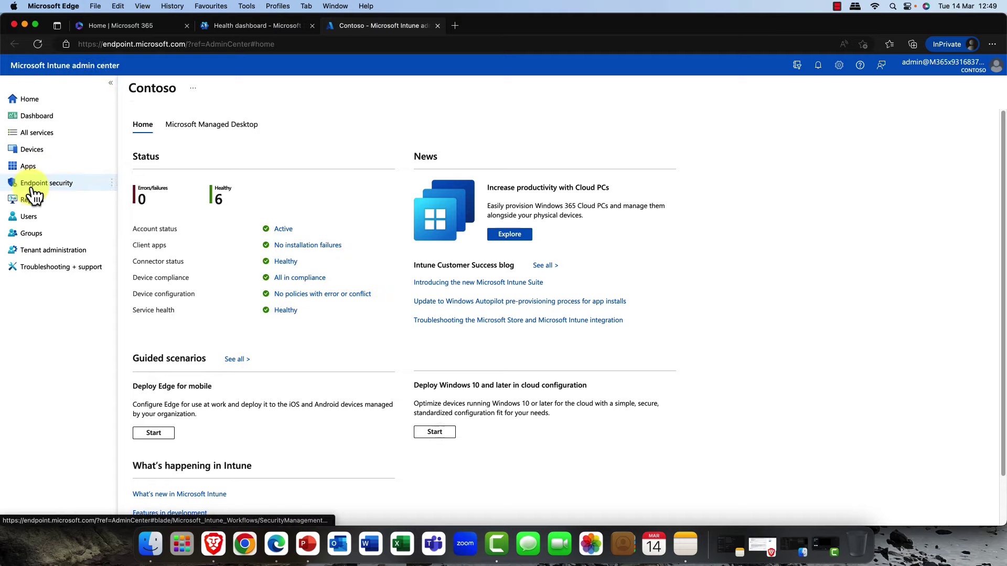
{"action": "left_click", "coordinate": [32, 152]}
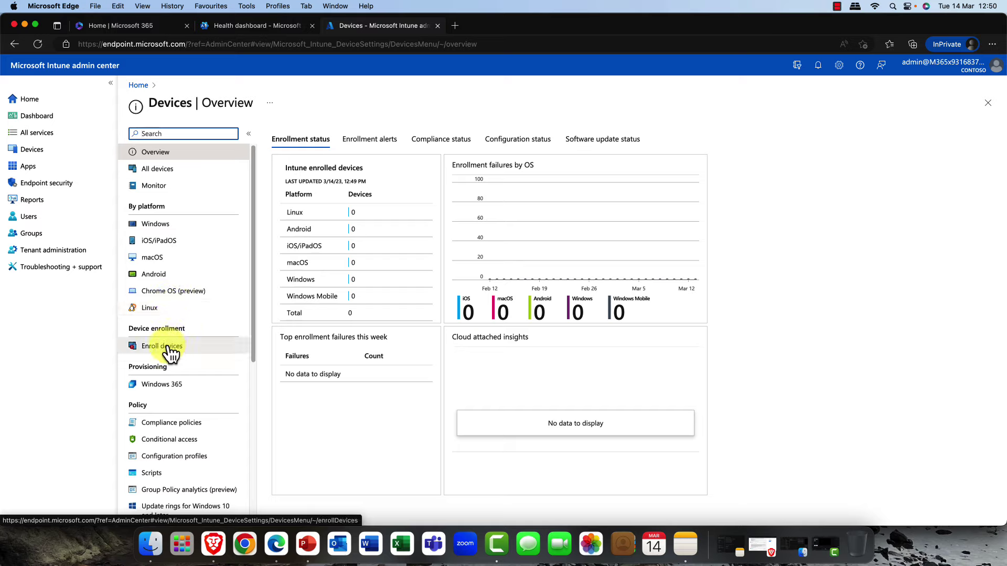
{"action": "scroll", "coordinate": [171, 356], "scroll_direction": "down", "scroll_amount": 1}
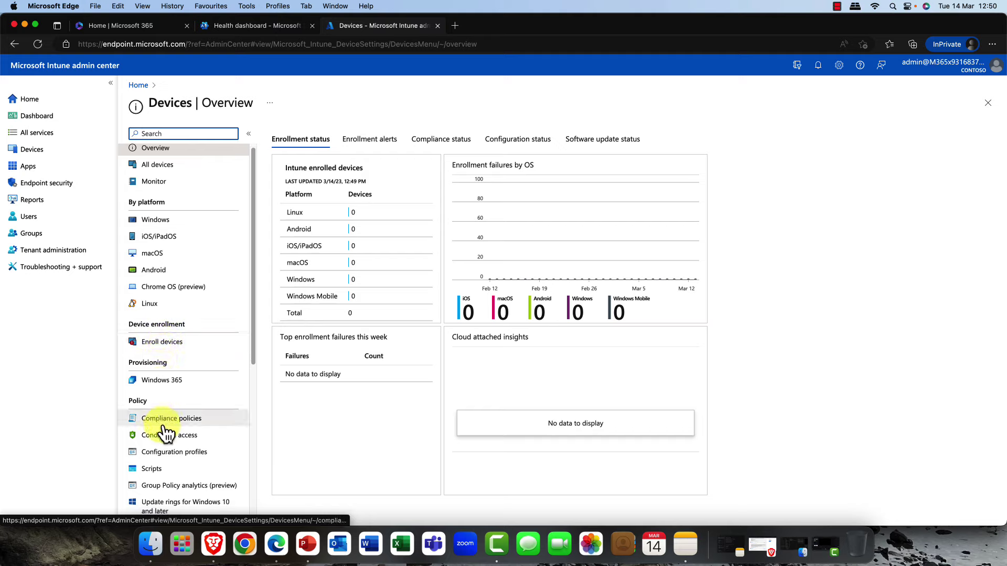
{"action": "scroll", "coordinate": [172, 451], "scroll_direction": "down", "scroll_amount": 1}
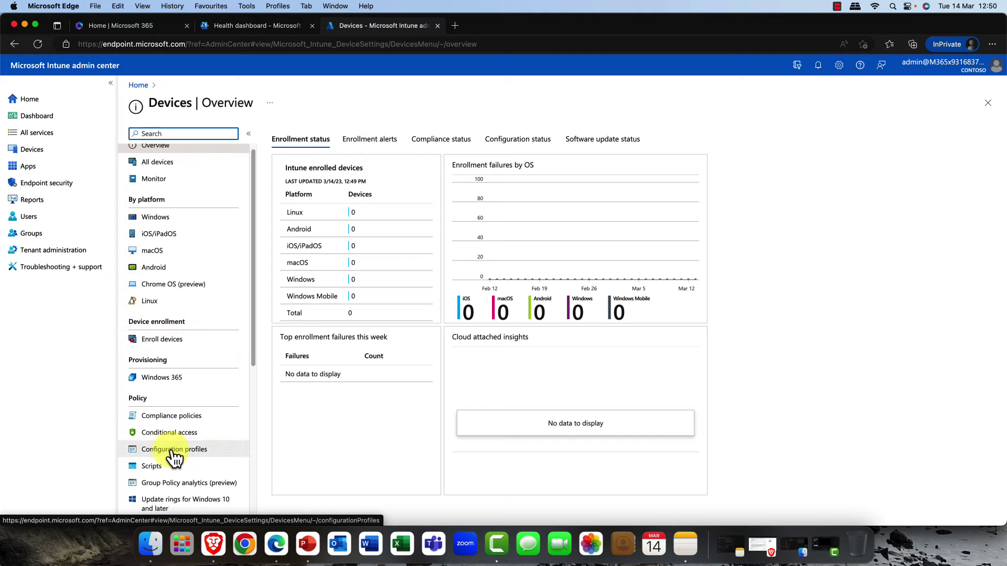
{"action": "scroll", "coordinate": [171, 425], "scroll_direction": "down", "scroll_amount": 1}
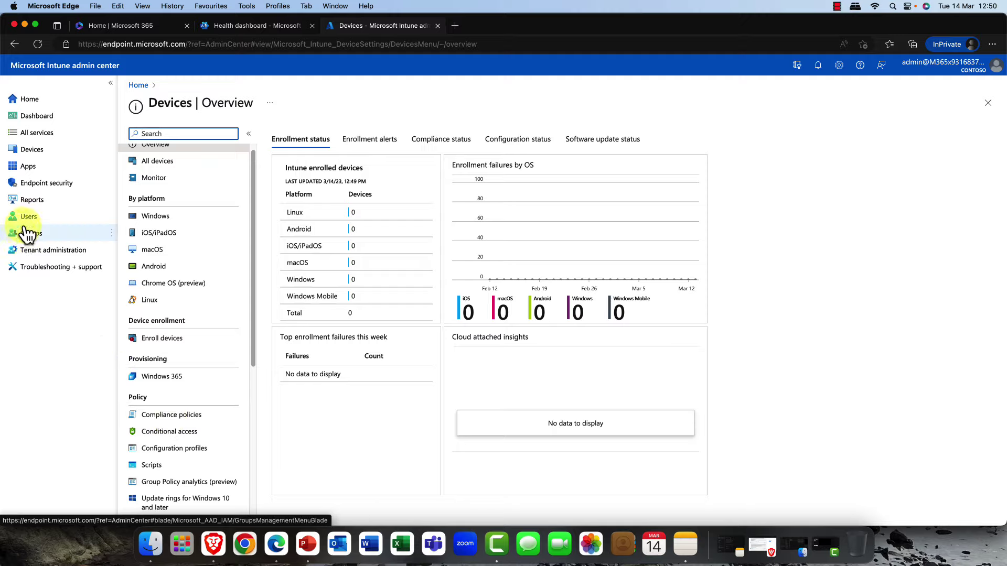
- View the Apps and Endpoint security overviews in Intune, and close the Intune admin center from its home page
{"action": "left_click", "coordinate": [32, 169]}
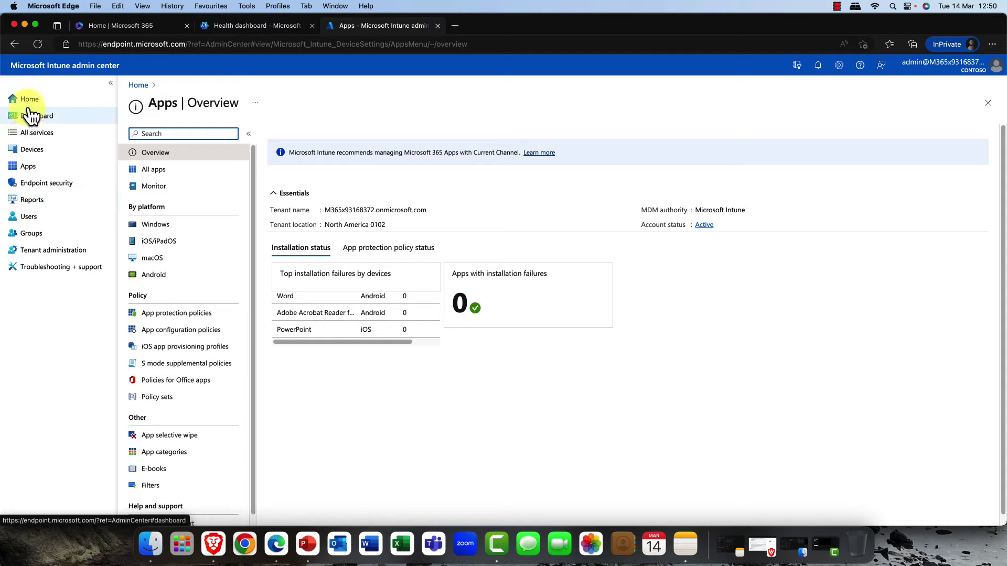
{"action": "left_click", "coordinate": [38, 186]}
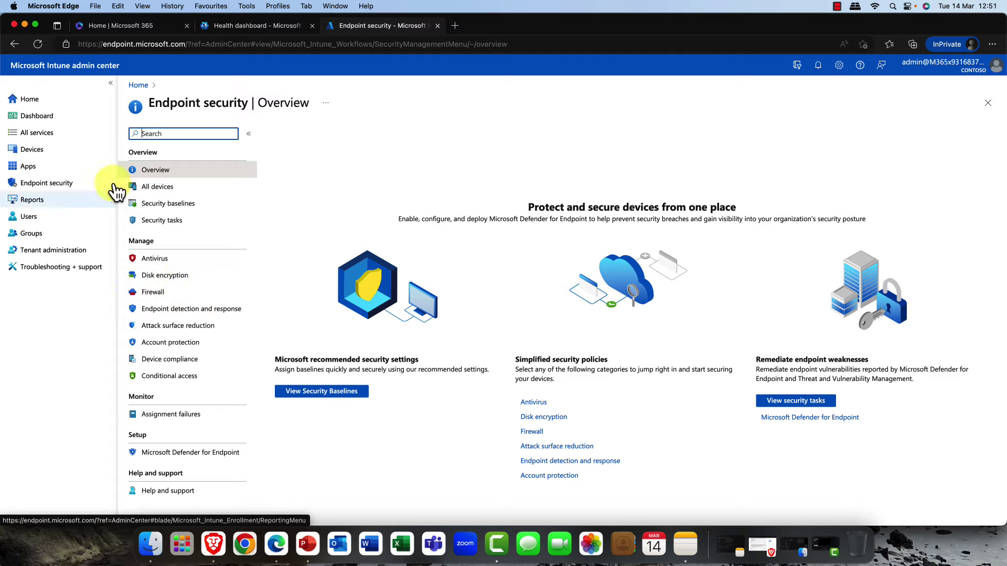
{"action": "left_click", "coordinate": [33, 101]}
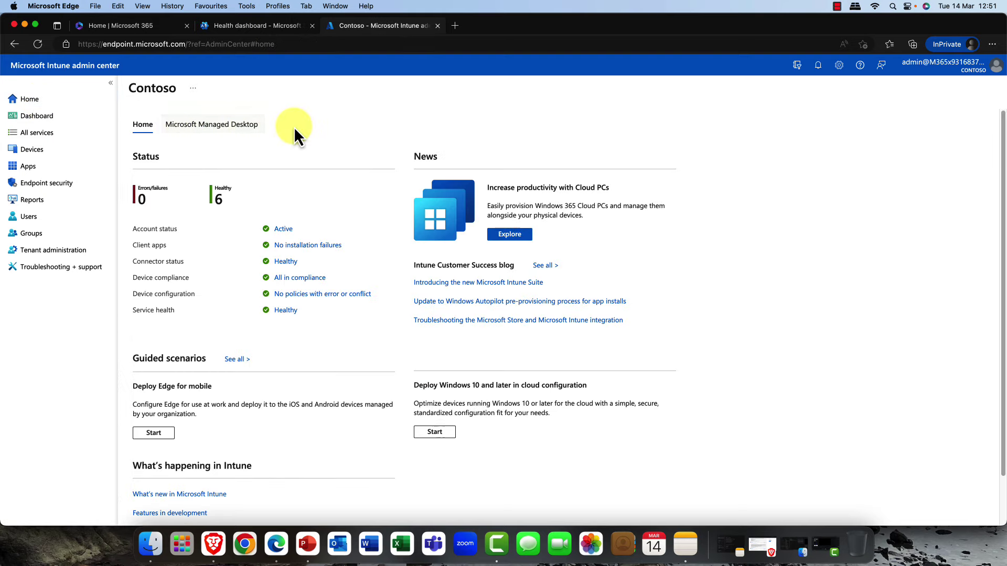
{"action": "left_click", "coordinate": [438, 26]}
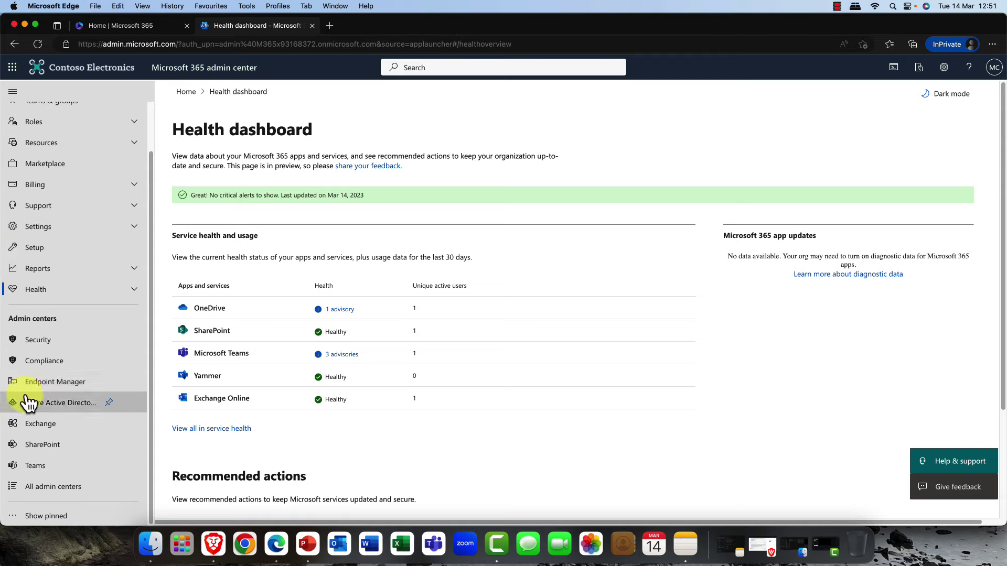
- Open the Azure Active Directory admin center to view the tenant overview, and return to the Microsoft 365 admin center
{"action": "left_click", "coordinate": [62, 411]}
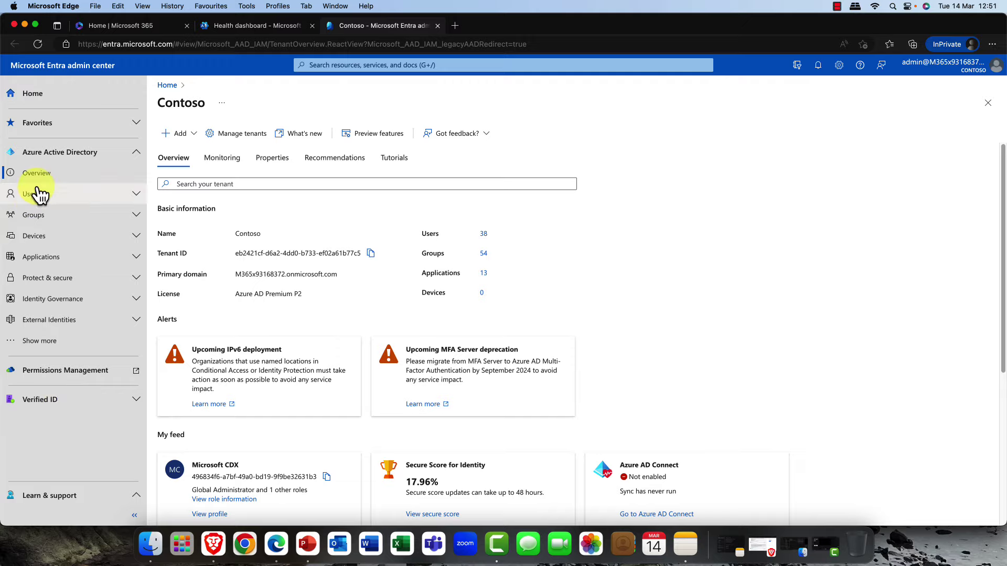
{"action": "left_click", "coordinate": [227, 26]}
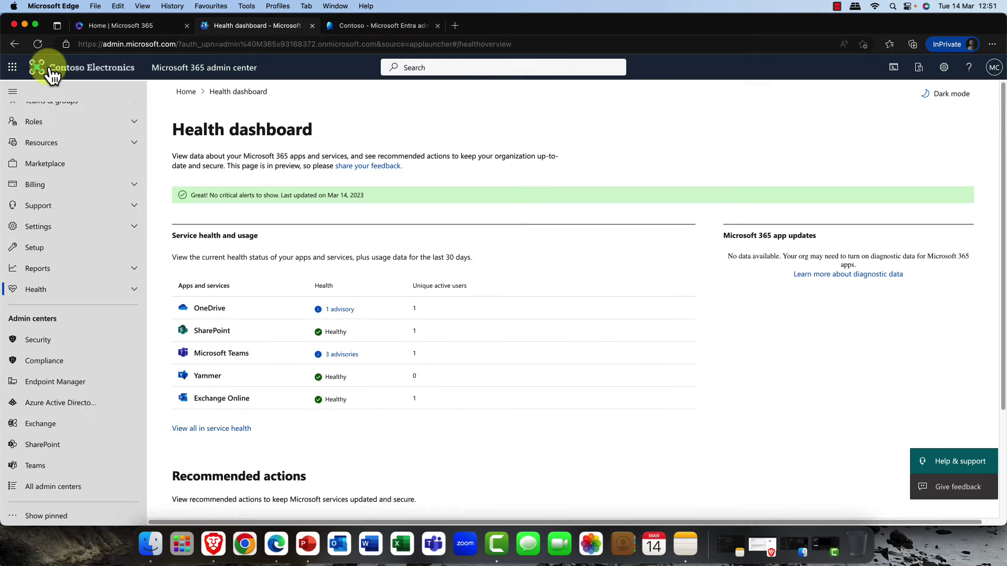
{"action": "scroll", "coordinate": [53, 157], "scroll_direction": "up", "scroll_amount": 2}
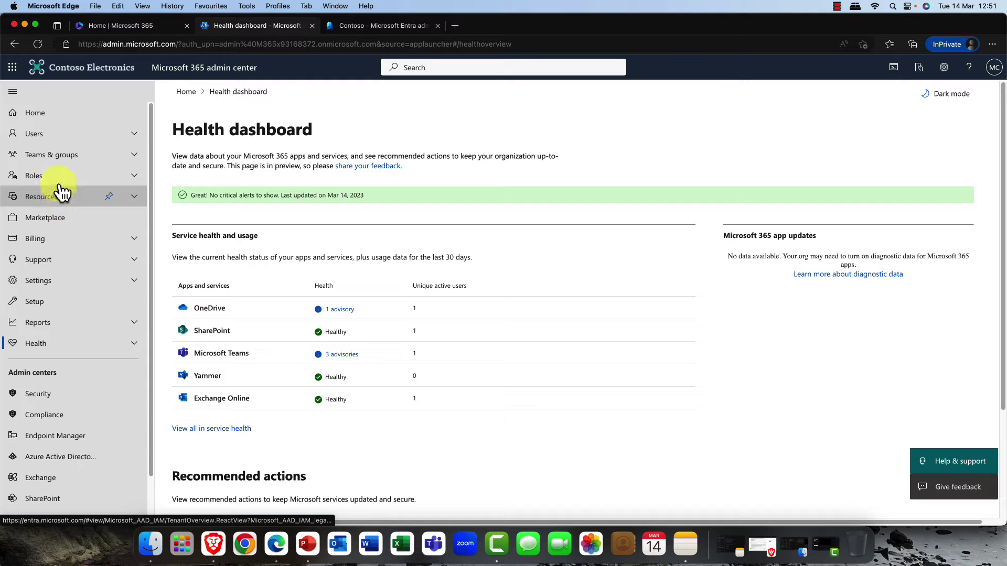
- View the Active users list in the Microsoft 365 admin center and the All users list in the Microsoft Entra admin center
{"action": "left_click", "coordinate": [48, 138]}
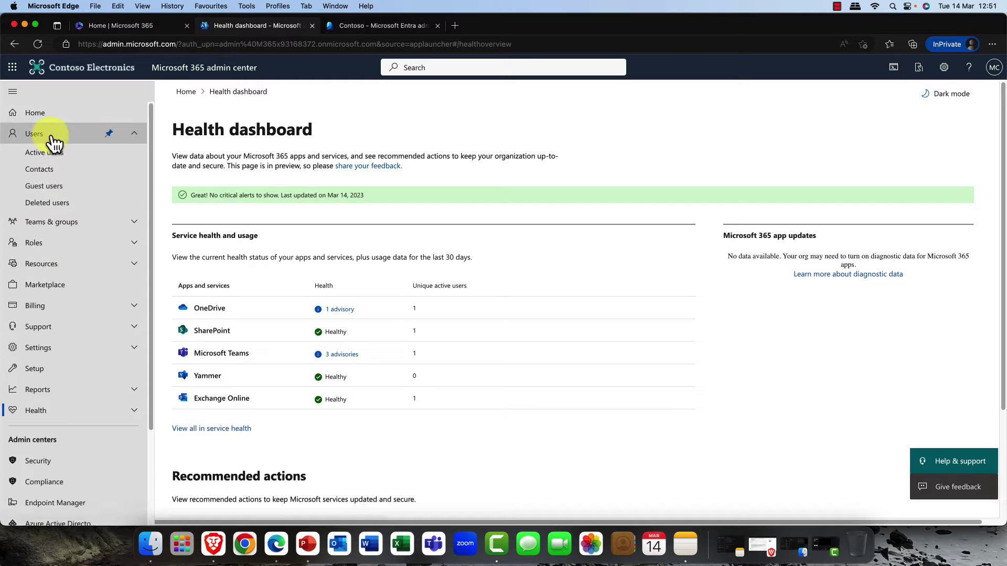
{"action": "left_click", "coordinate": [52, 157]}
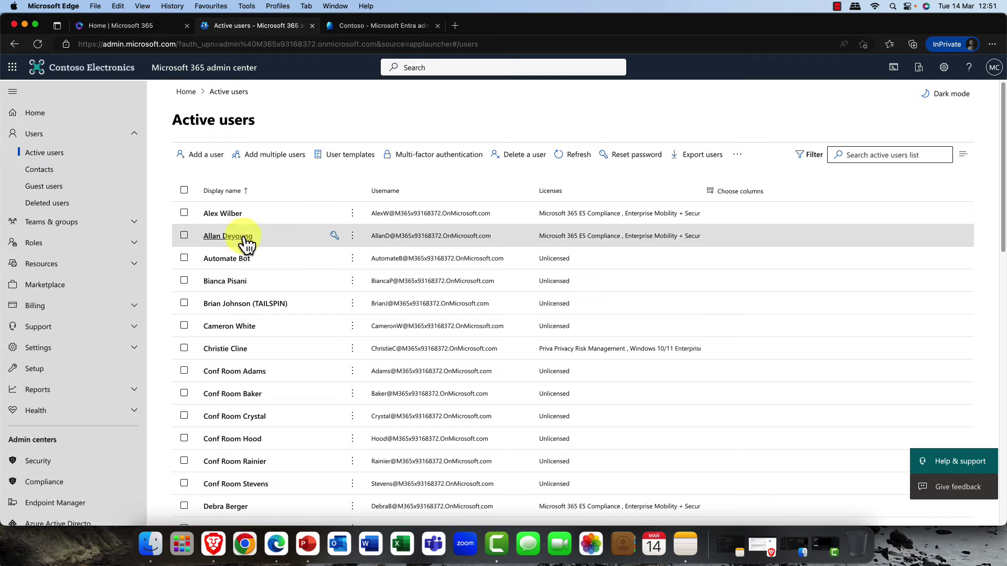
{"action": "left_click", "coordinate": [372, 26]}
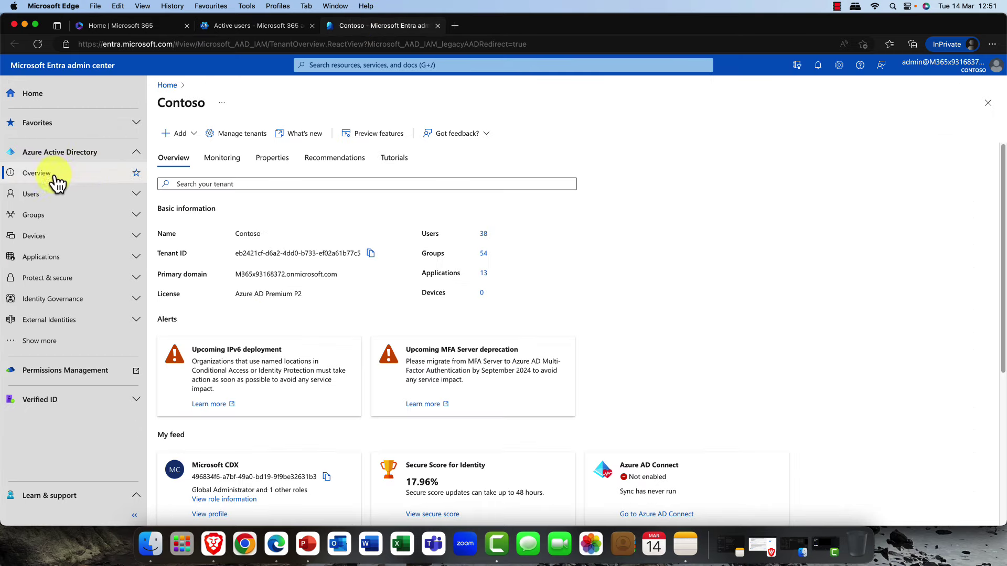
{"action": "left_click", "coordinate": [44, 197]}
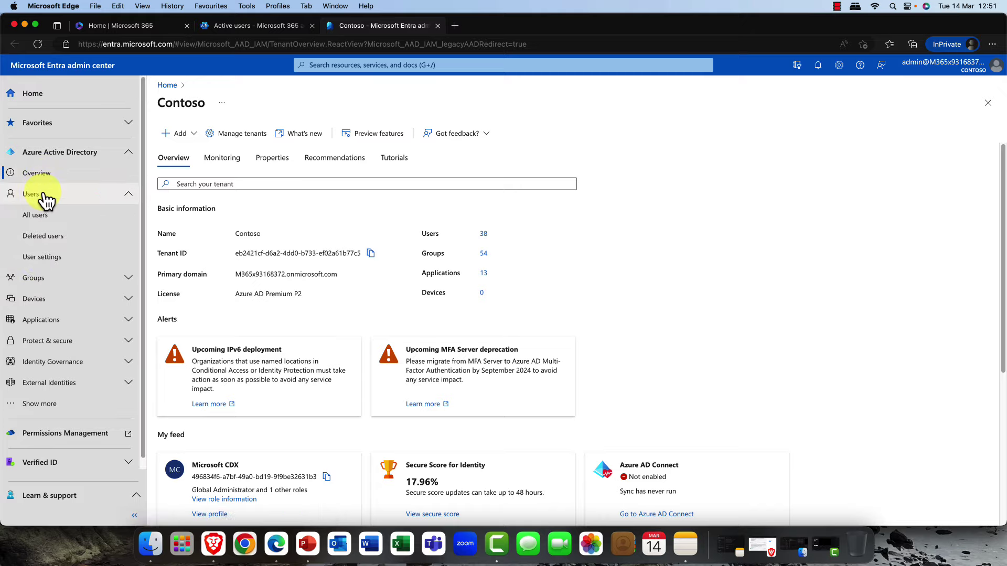
{"action": "left_click", "coordinate": [38, 216]}
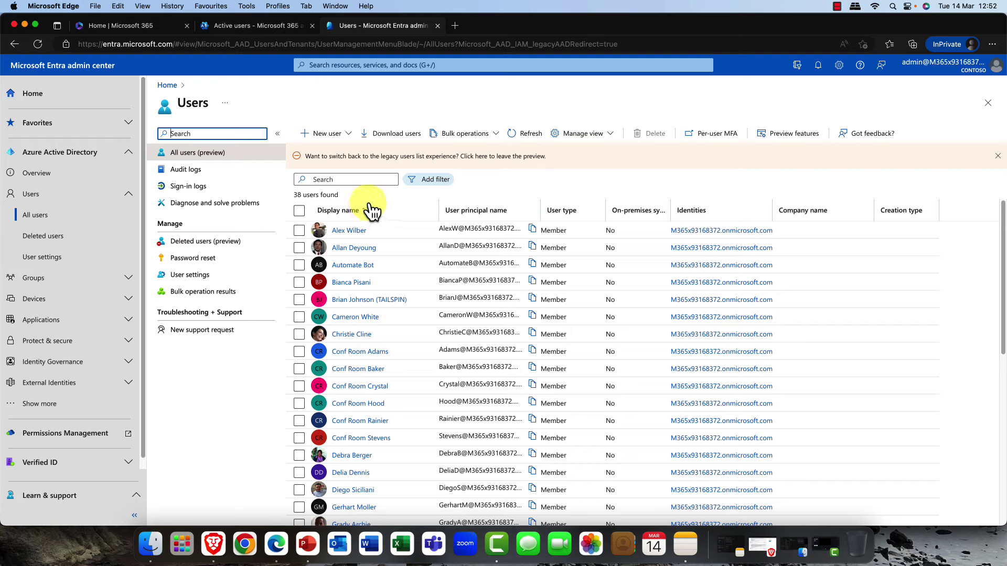
{"action": "left_click", "coordinate": [370, 208]}
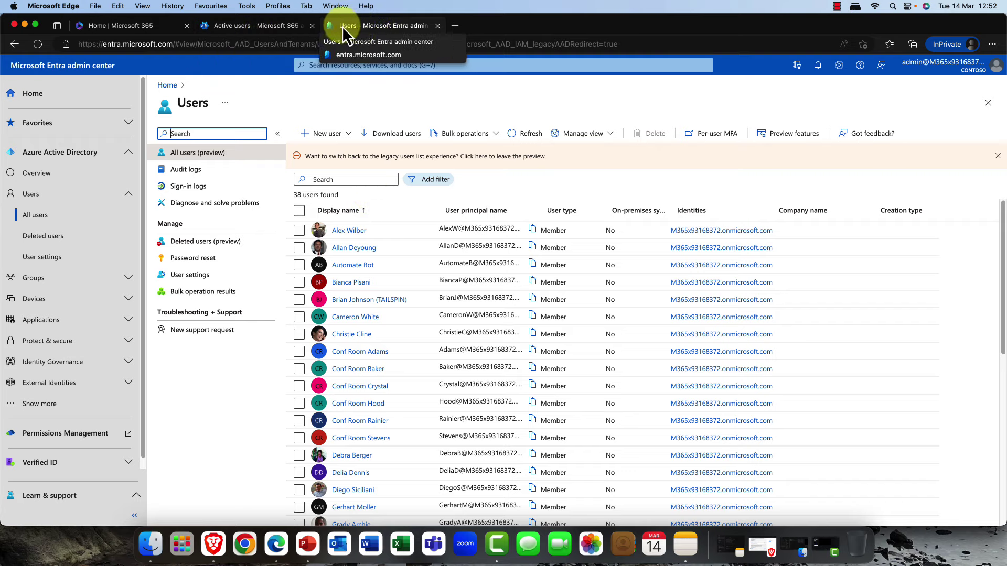
- Compare the Active users list with the Entra Users page once more, and close the Entra admin center
{"action": "left_click", "coordinate": [267, 29]}
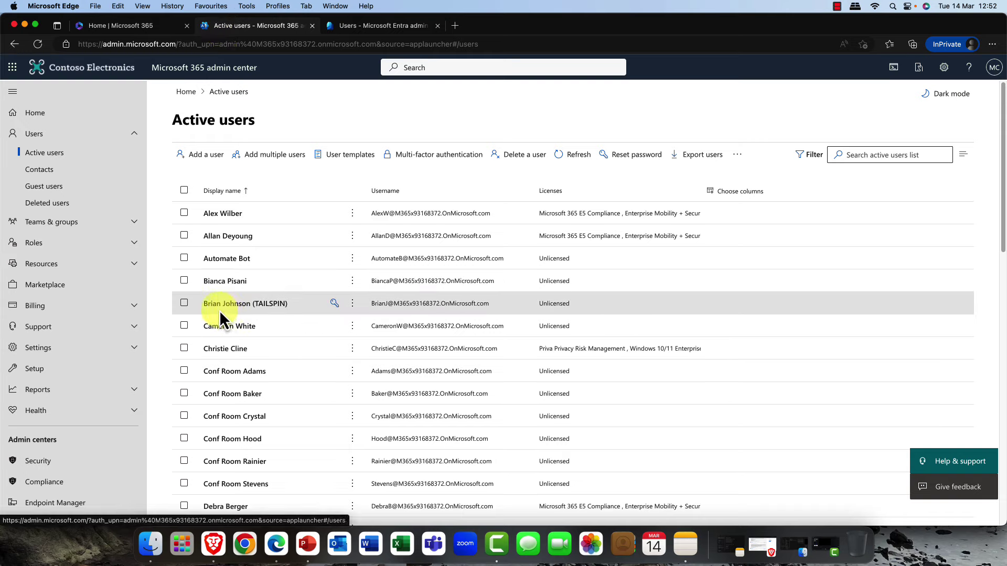
{"action": "left_click", "coordinate": [353, 27]}
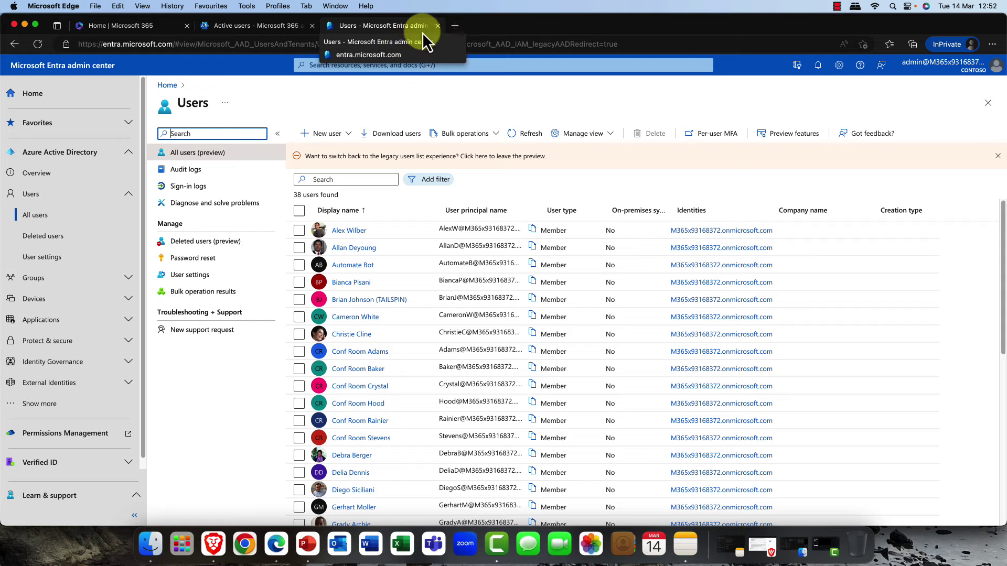
{"action": "left_click", "coordinate": [437, 26]}
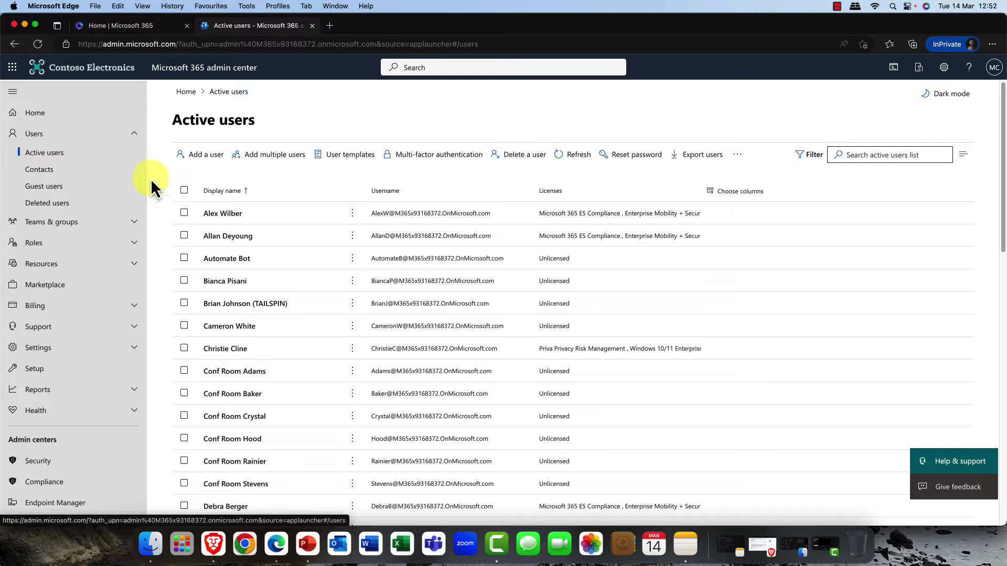
- Open the Exchange admin center, view the Mailboxes and Migration batches pages, and close the portal
{"action": "scroll", "coordinate": [106, 386], "scroll_direction": "down", "scroll_amount": 5}
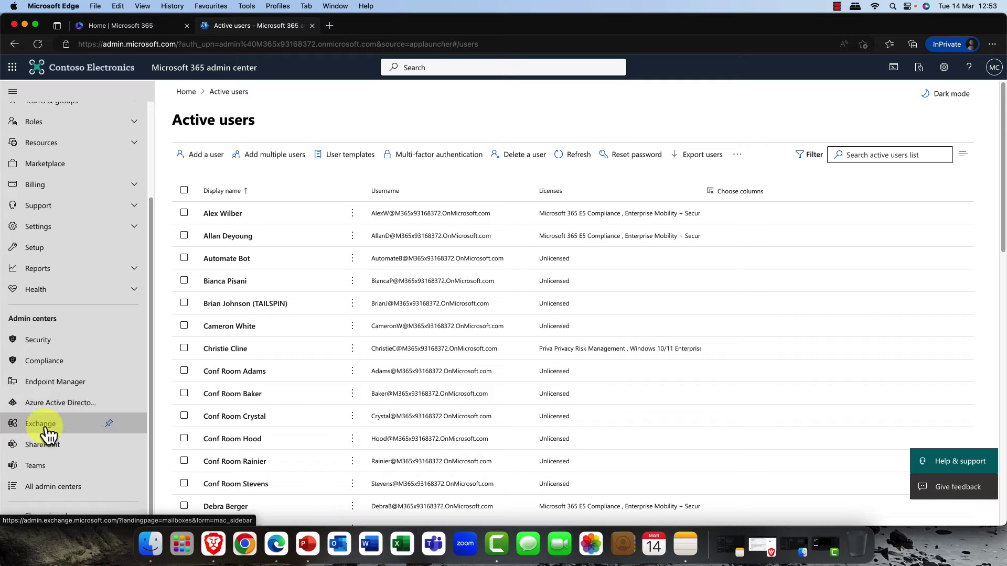
{"action": "left_click", "coordinate": [45, 426]}
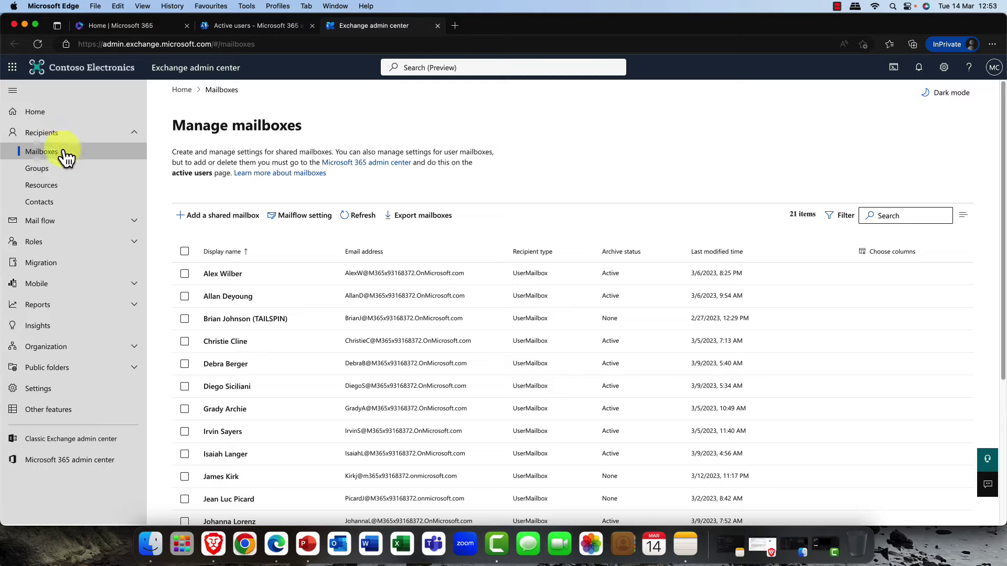
{"action": "left_click", "coordinate": [42, 271]}
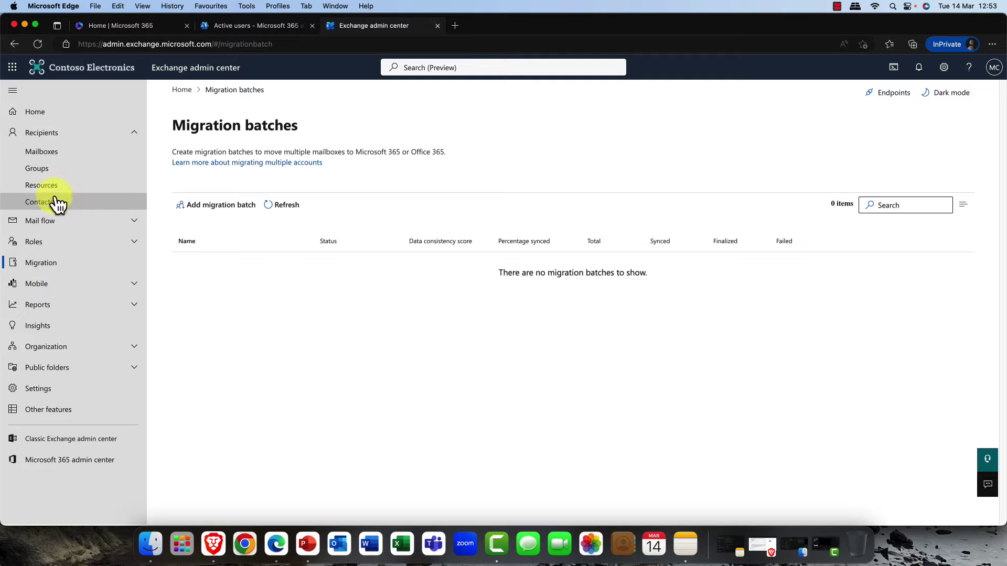
{"action": "left_click", "coordinate": [58, 164]}
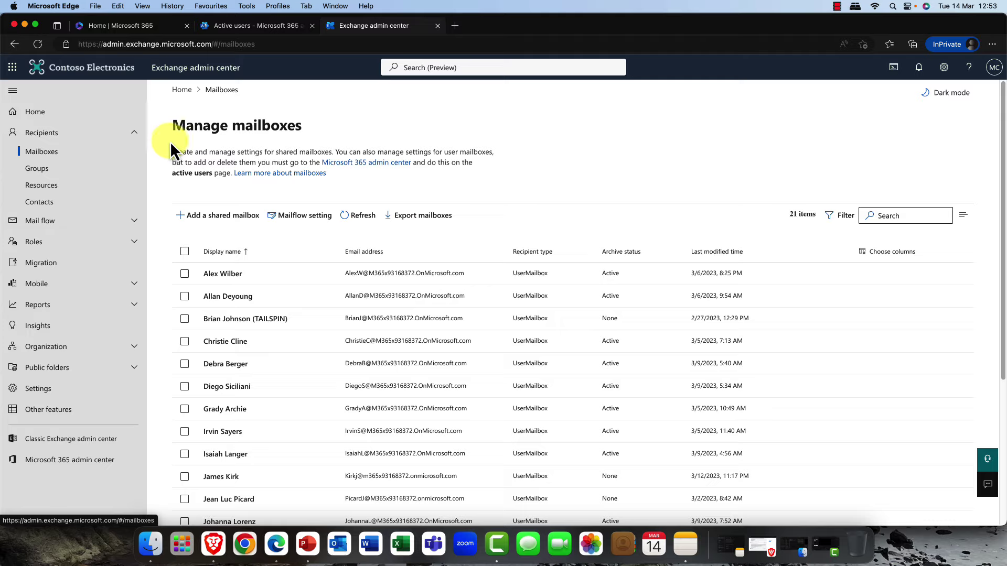
{"action": "left_click", "coordinate": [438, 25]}
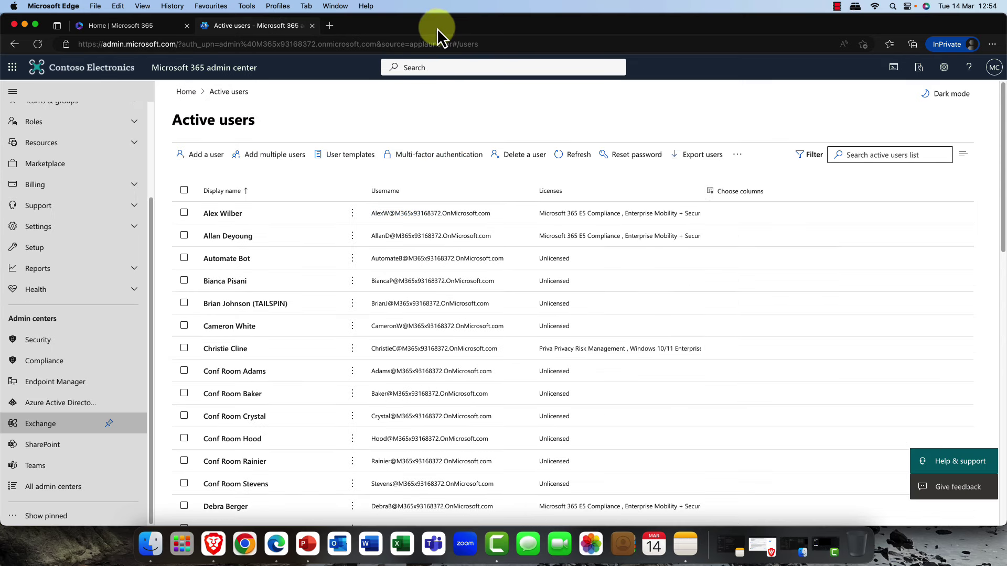
- Open the SharePoint and Teams admin centers from the Microsoft 365 admin center
{"action": "left_click", "coordinate": [42, 445]}
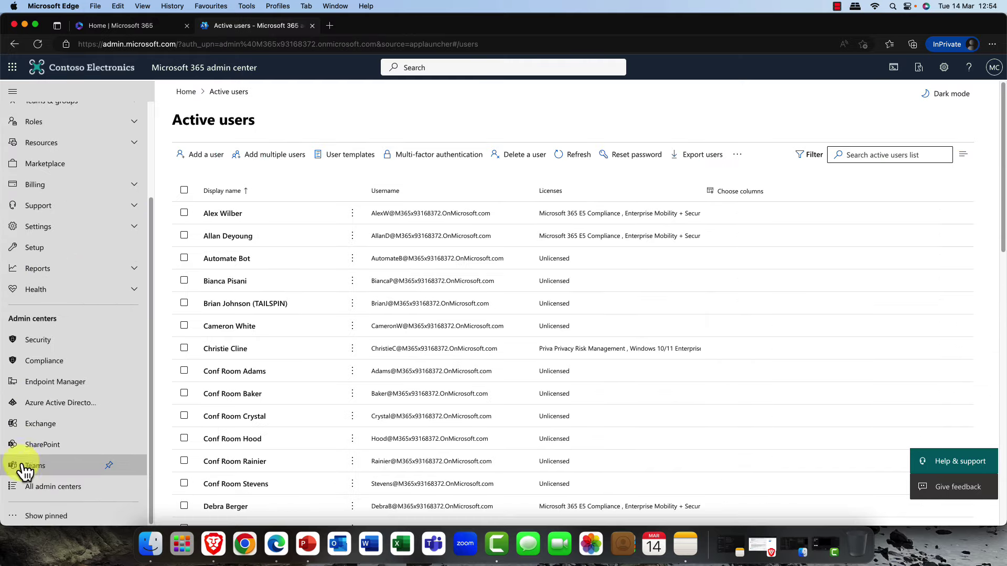
{"action": "left_click", "coordinate": [26, 470]}
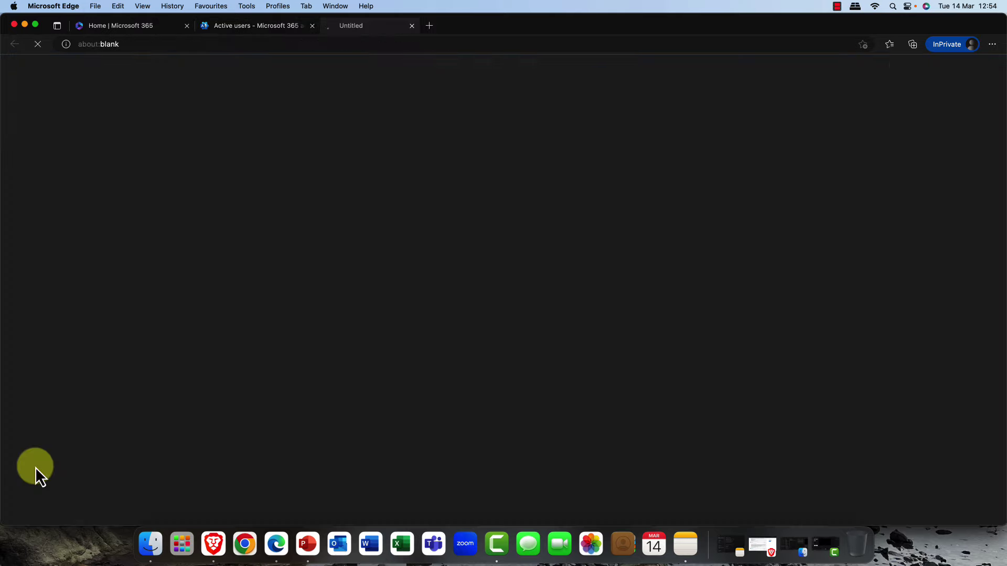
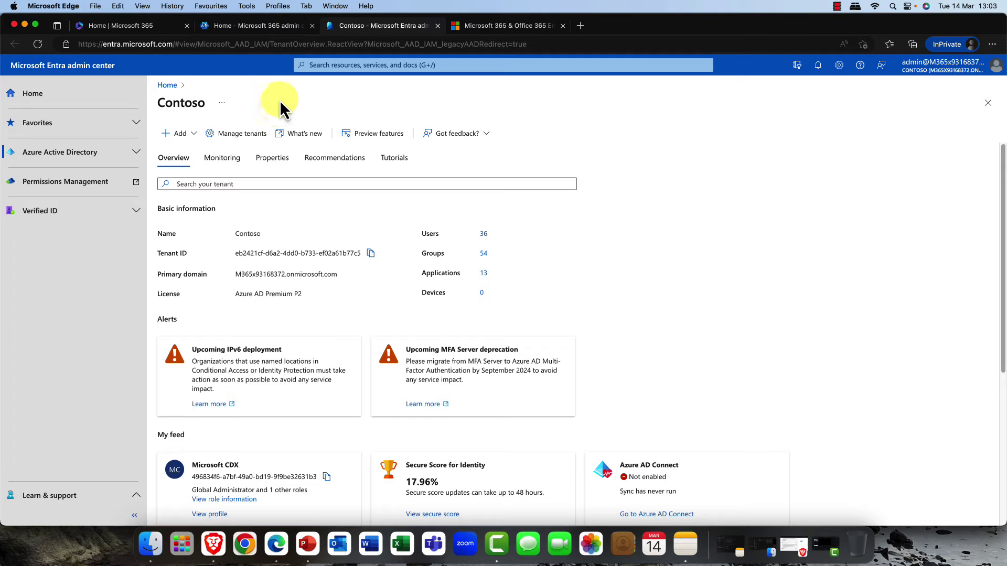
- View the Azure Active Directory overview and the All users list in the Microsoft Entra admin center
{"action": "left_click", "coordinate": [44, 152]}
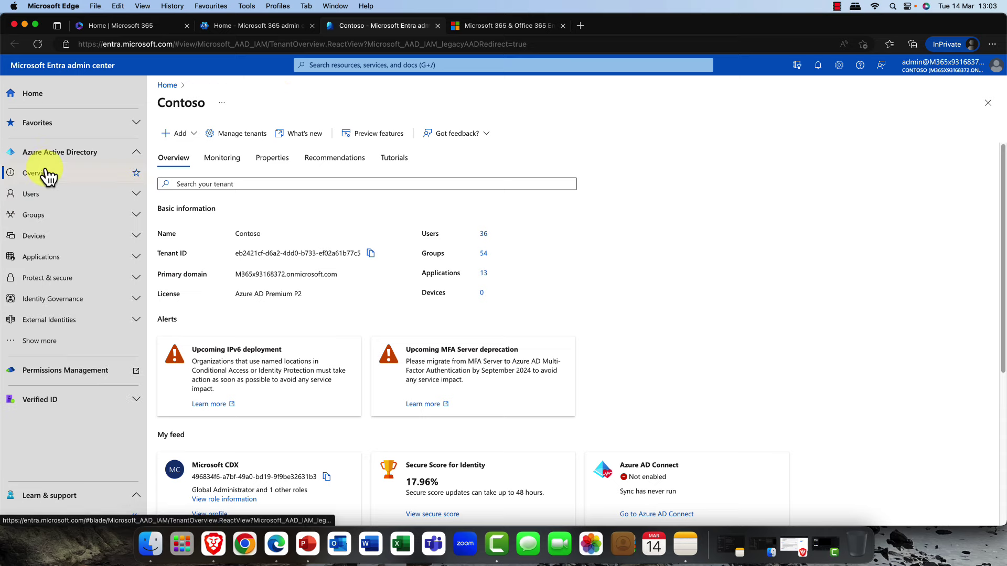
{"action": "left_click", "coordinate": [46, 173]}
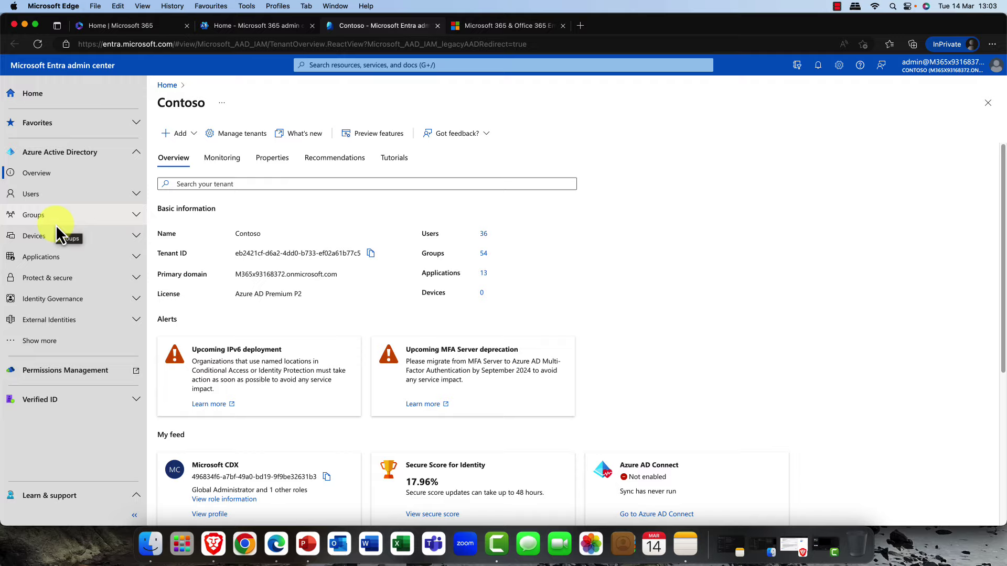
{"action": "left_click", "coordinate": [136, 194]}
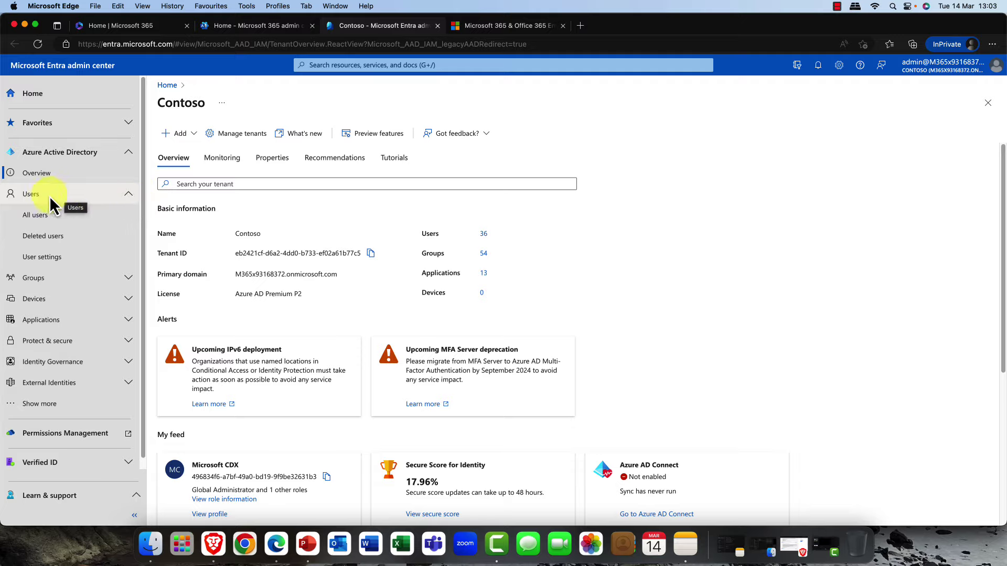
{"action": "left_click", "coordinate": [40, 215]}
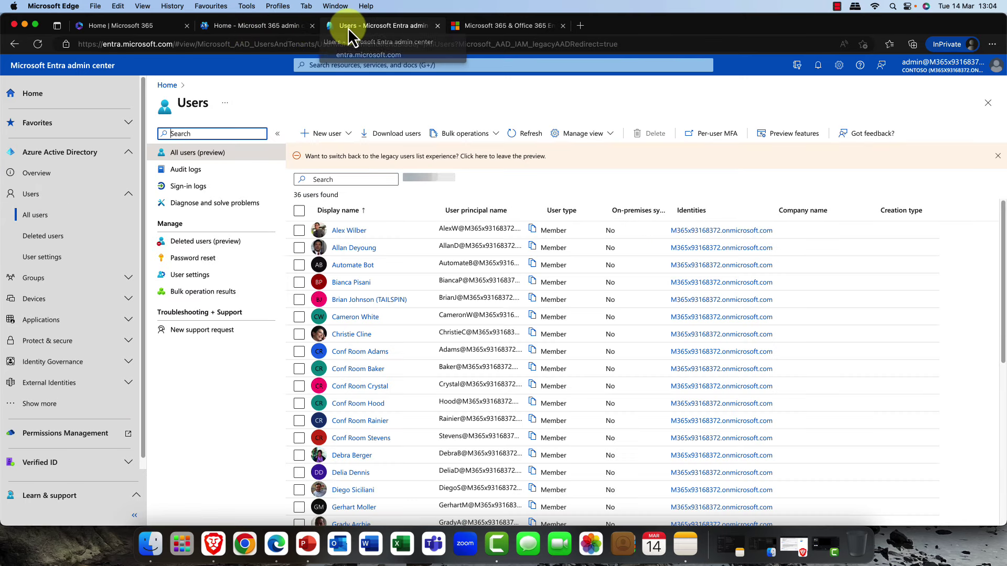
- Switch to the Microsoft 365 admin center and start adding a single user from the Active users list
{"action": "left_click", "coordinate": [263, 32]}
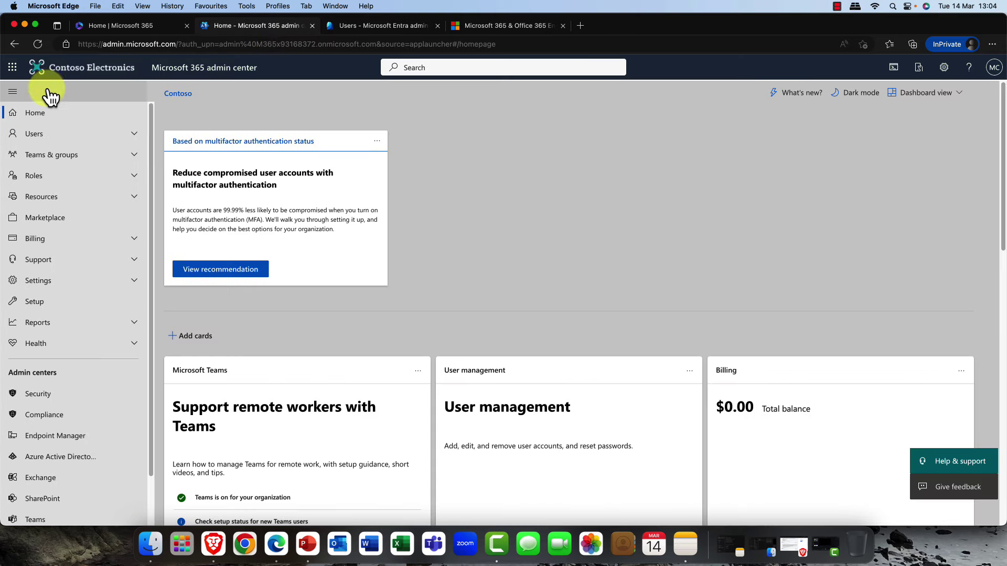
{"action": "left_click", "coordinate": [45, 136]}
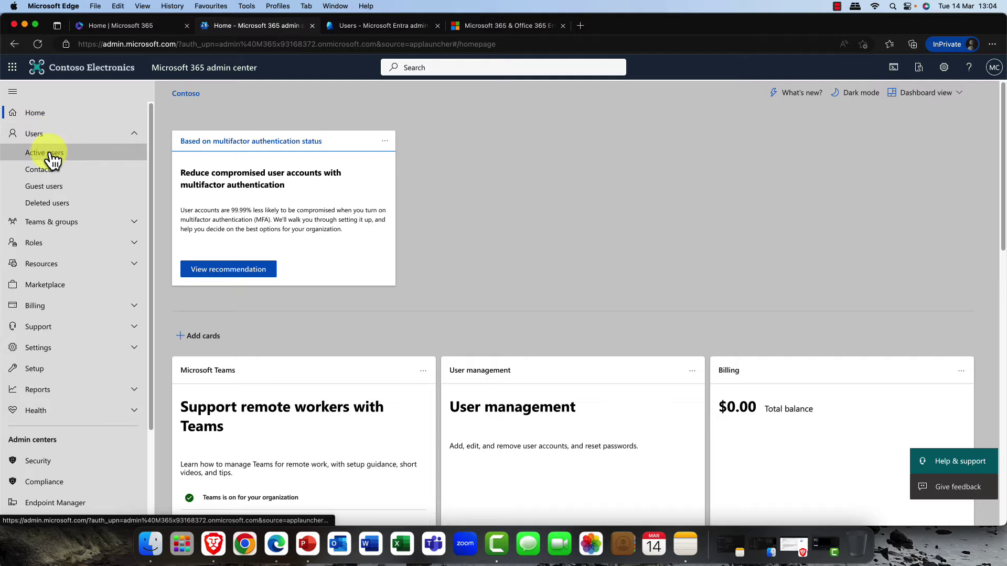
{"action": "left_click", "coordinate": [50, 154]}
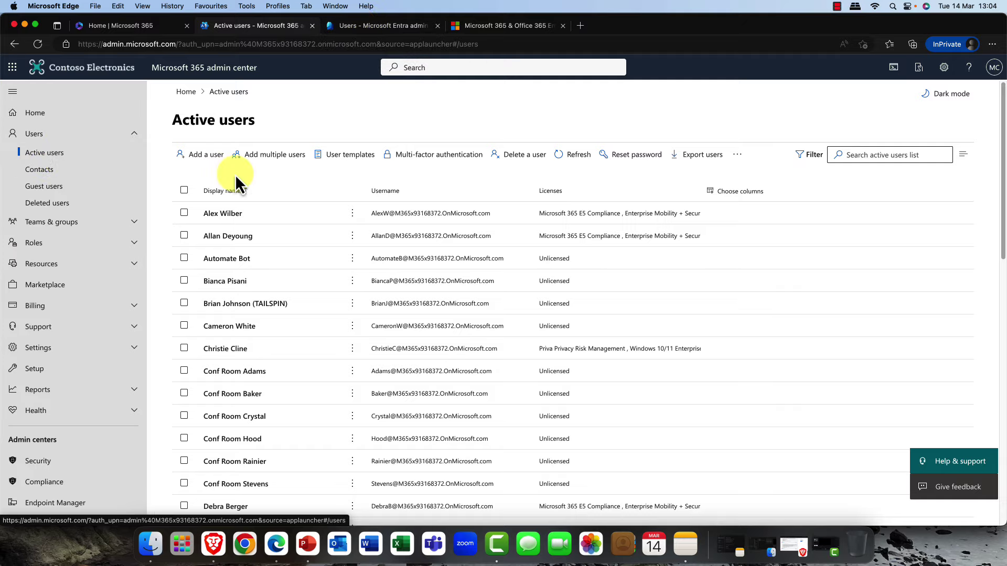
{"action": "left_click", "coordinate": [208, 155]}
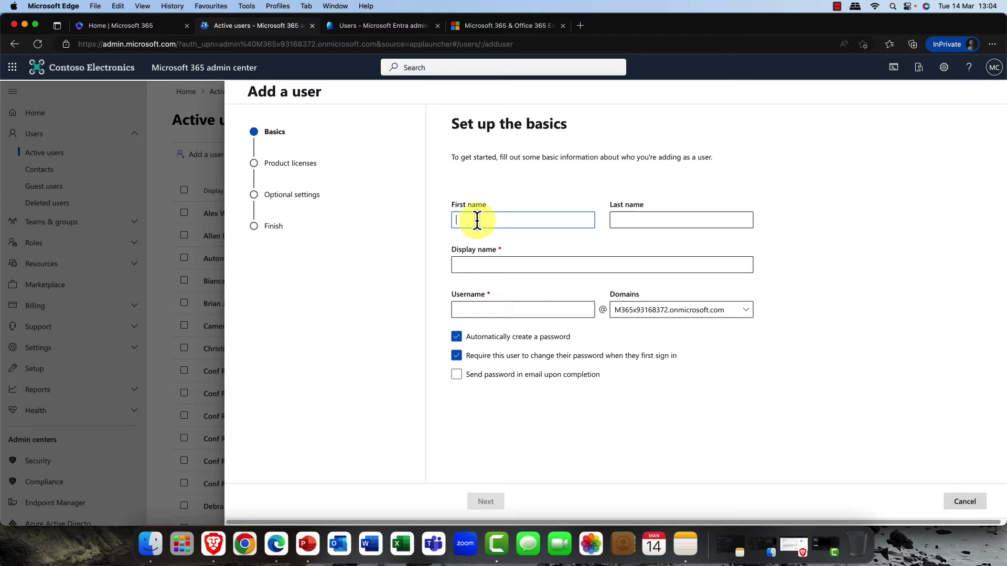
- Enter the new user's first and last name, and have the display name filled in from them
{"action": "type", "text": "je"}
{"action": "type", "text": "an"}
{"action": "type", "text": " Li"}
{"action": "type", "text": "uc"}
{"action": "key", "text": "Tab"}
{"action": "type", "text": "Picard"}
{"action": "left_click", "coordinate": [511, 265]}
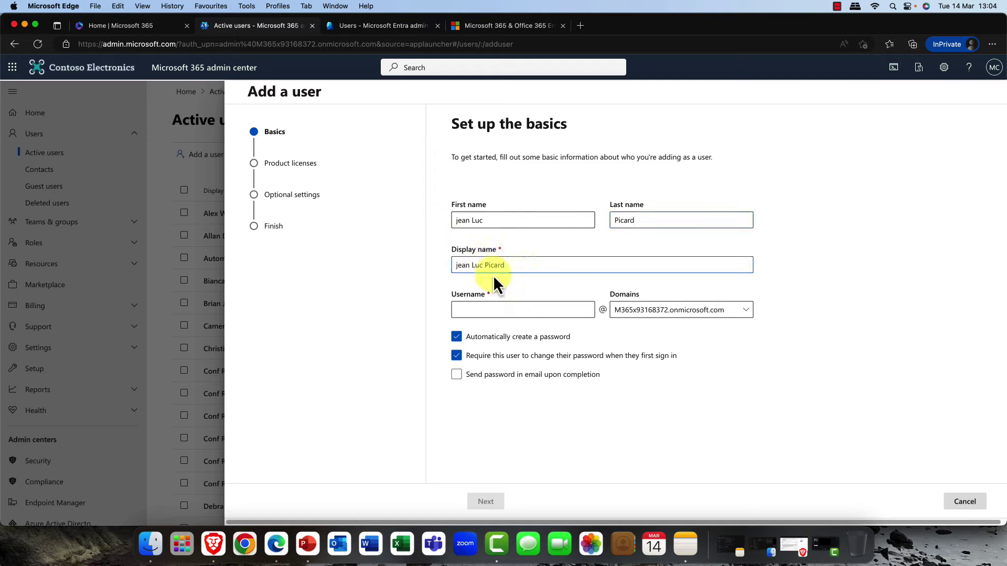
- Set the new user's username to the last name followed by the first initial
{"action": "left_click", "coordinate": [507, 309]}
{"action": "type", "text": "Picar"}
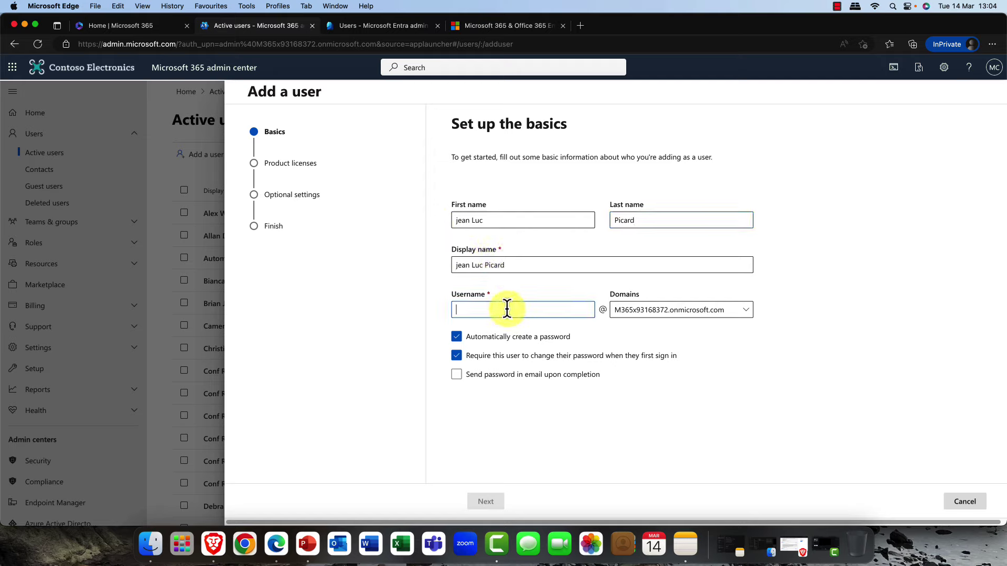
{"action": "type", "text": "d"}
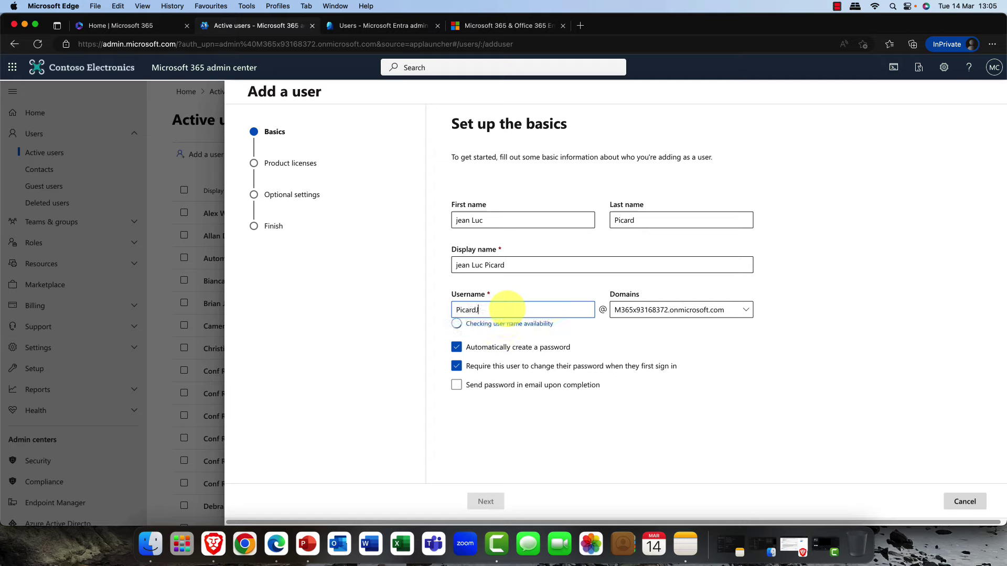
{"action": "type", "text": "J"}
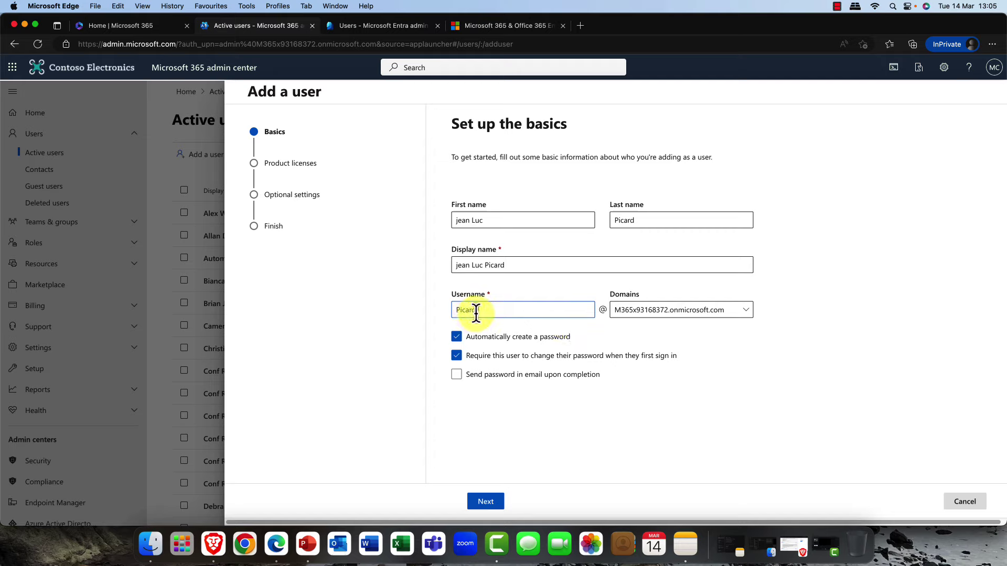
- Examine the new user's username and the list of domains available for the sign-in address
{"action": "left_click_drag", "start_coordinate": [491, 311], "coordinate": [447, 312]}
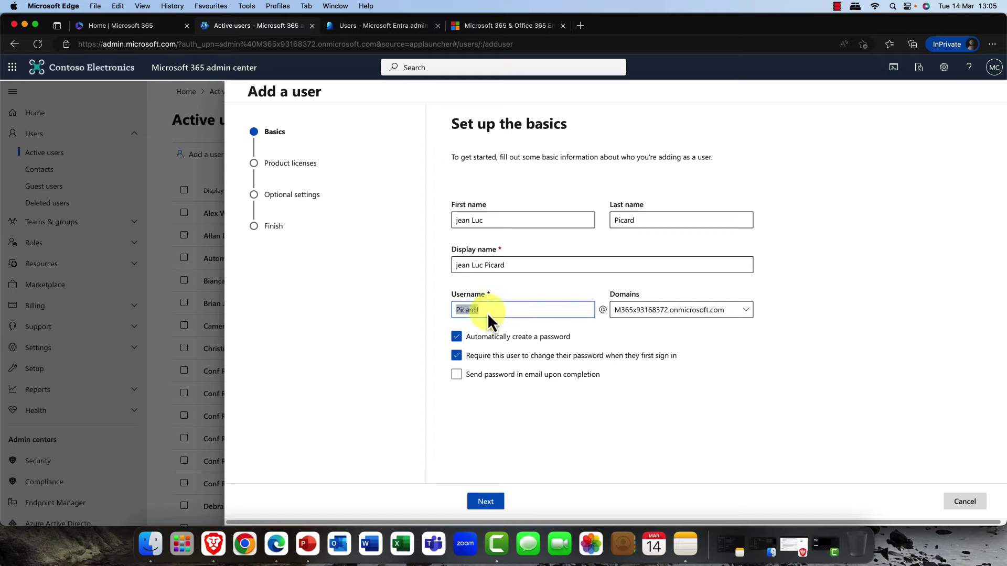
{"action": "left_click_drag", "start_coordinate": [468, 310], "coordinate": [503, 310]}
{"action": "left_click", "coordinate": [503, 310]}
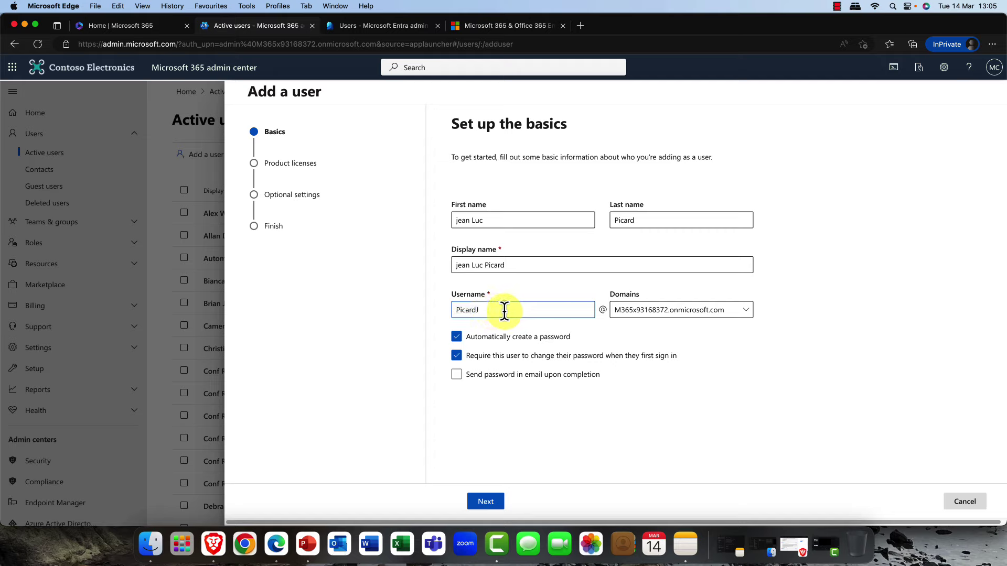
{"action": "left_click_drag", "start_coordinate": [444, 311], "coordinate": [484, 314]}
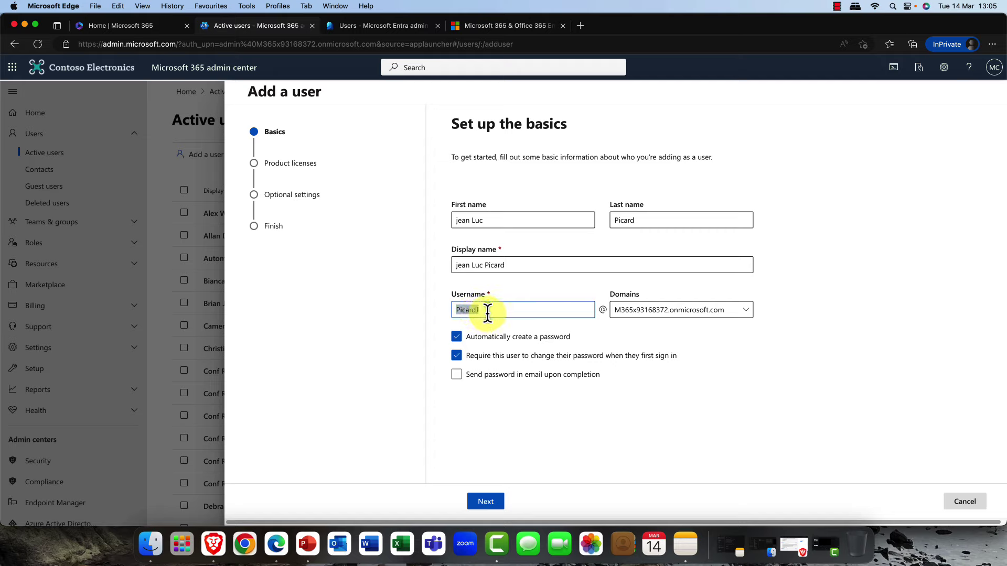
{"action": "left_click", "coordinate": [487, 313]}
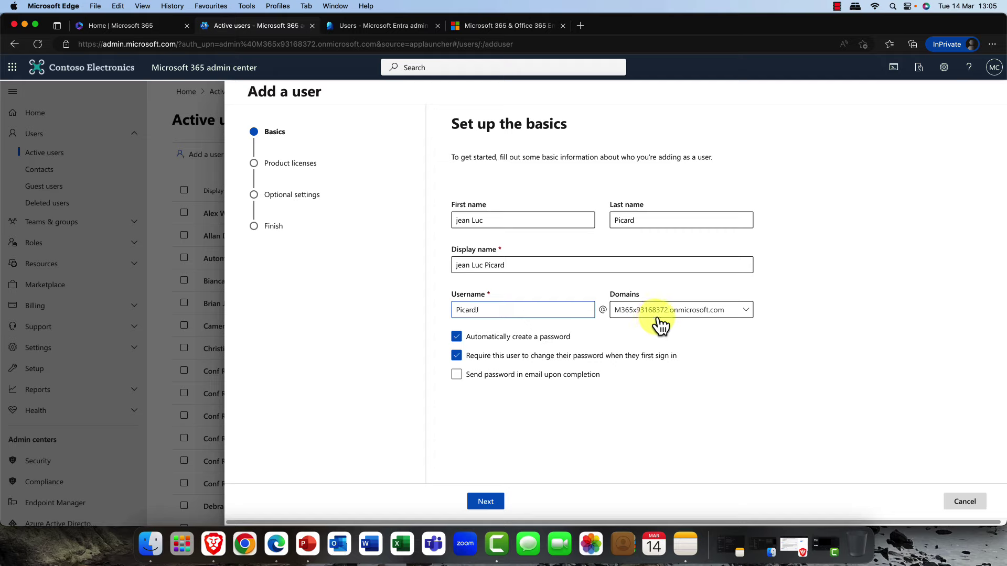
{"action": "left_click", "coordinate": [748, 314]}
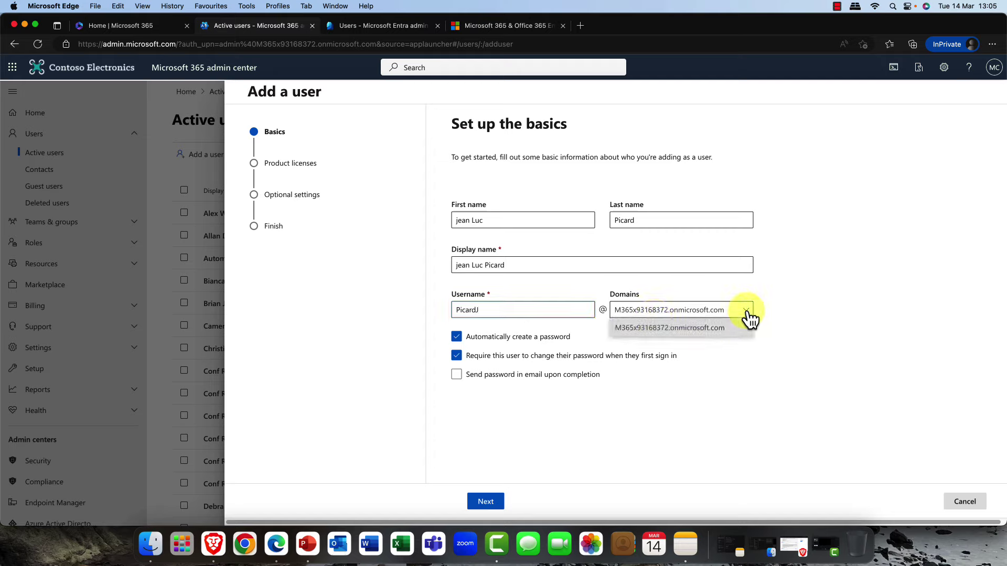
{"action": "left_click", "coordinate": [749, 315]}
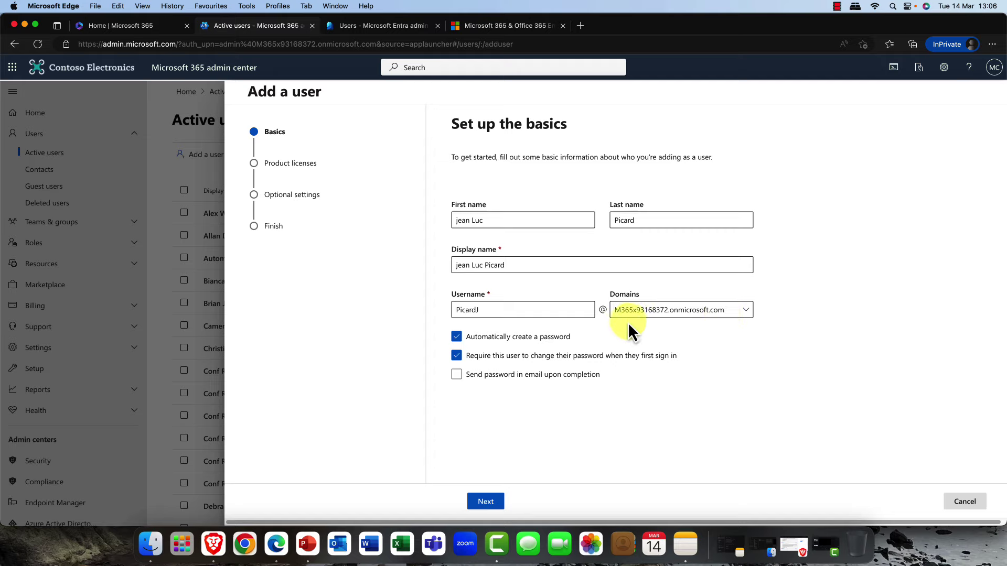
- Continue to the product licenses stage and examine the location choices and the licenses available for the new user
{"action": "left_click", "coordinate": [486, 501]}
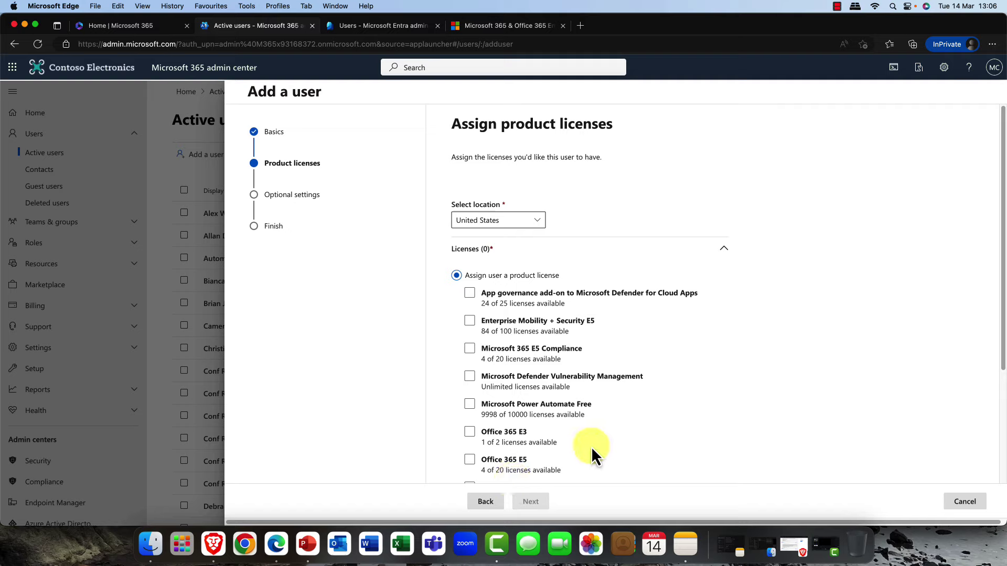
{"action": "scroll", "coordinate": [590, 439], "scroll_direction": "down", "scroll_amount": 1}
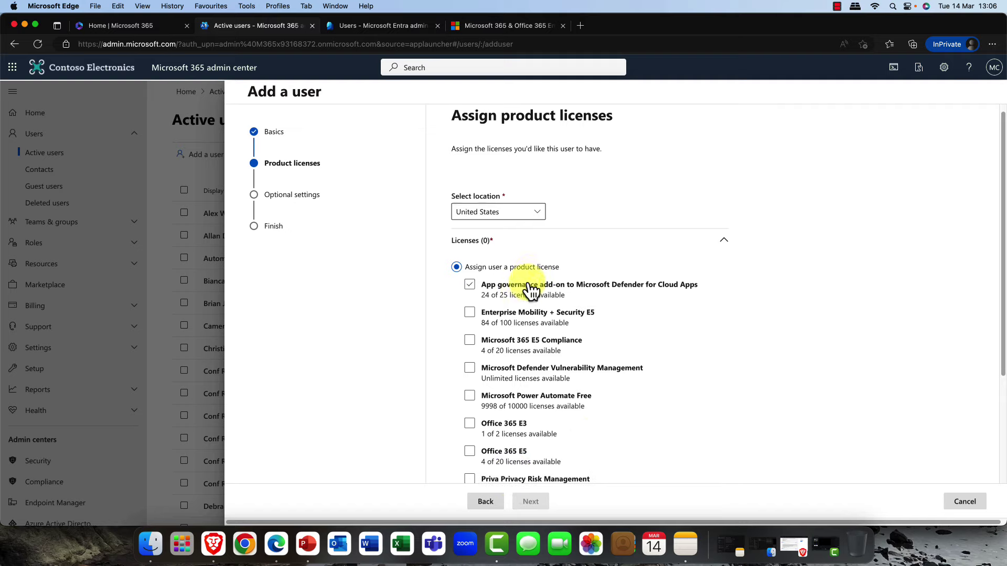
{"action": "left_click", "coordinate": [540, 215]}
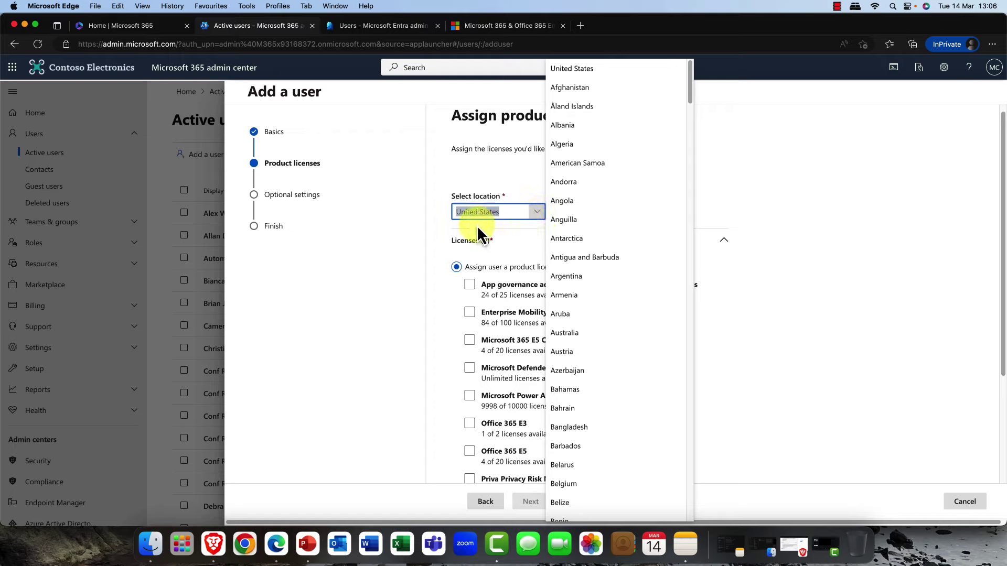
{"action": "left_click", "coordinate": [422, 229]}
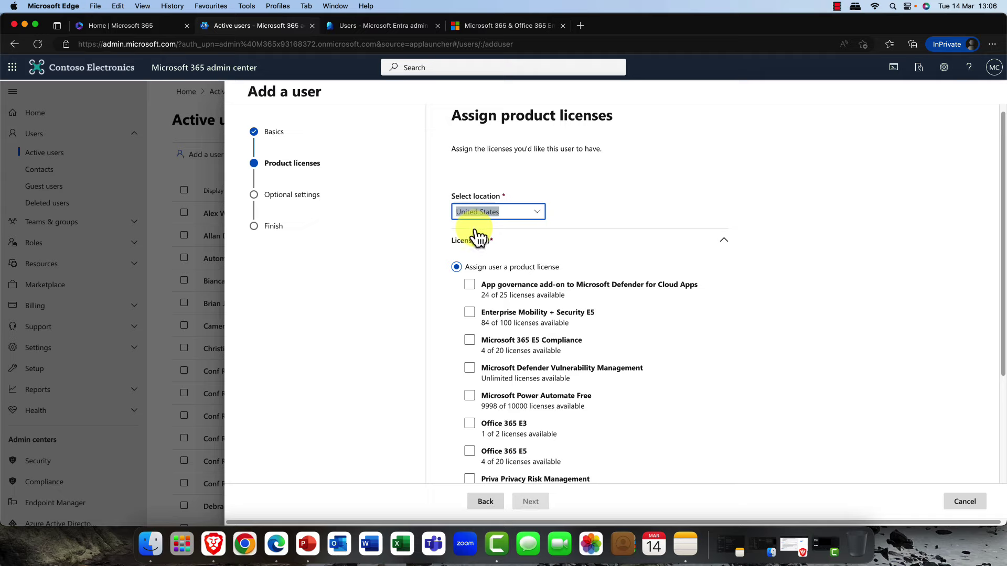
{"action": "left_click", "coordinate": [530, 286]}
{"action": "left_click", "coordinate": [531, 288]}
{"action": "scroll", "coordinate": [530, 287], "scroll_direction": "down", "scroll_amount": 3}
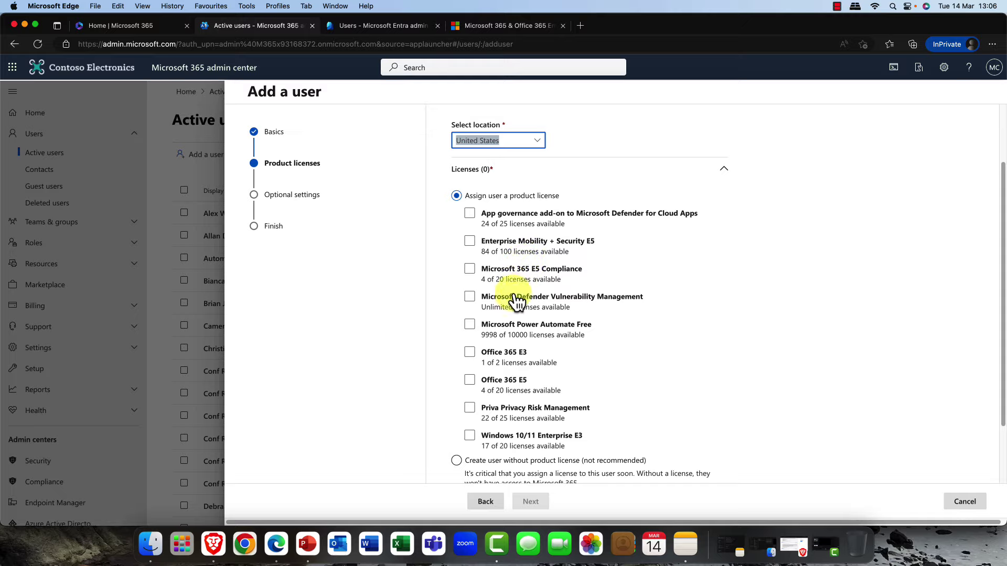
{"action": "left_click", "coordinate": [489, 381]}
{"action": "left_click", "coordinate": [487, 383]}
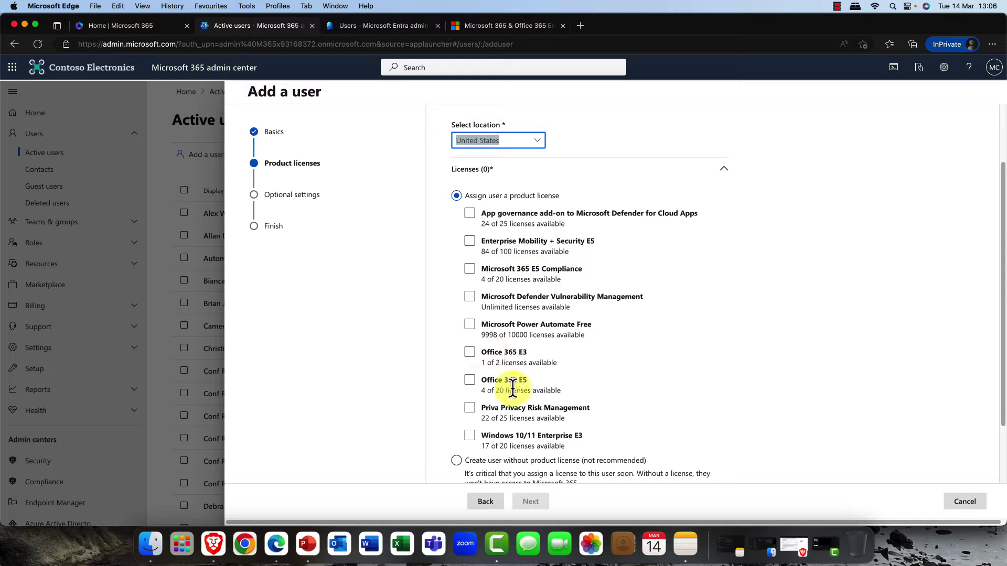
- Switch to the Microsoft 365 plan comparison page and examine the prices and features of the Office 365 enterprise plans
{"action": "left_click", "coordinate": [498, 27]}
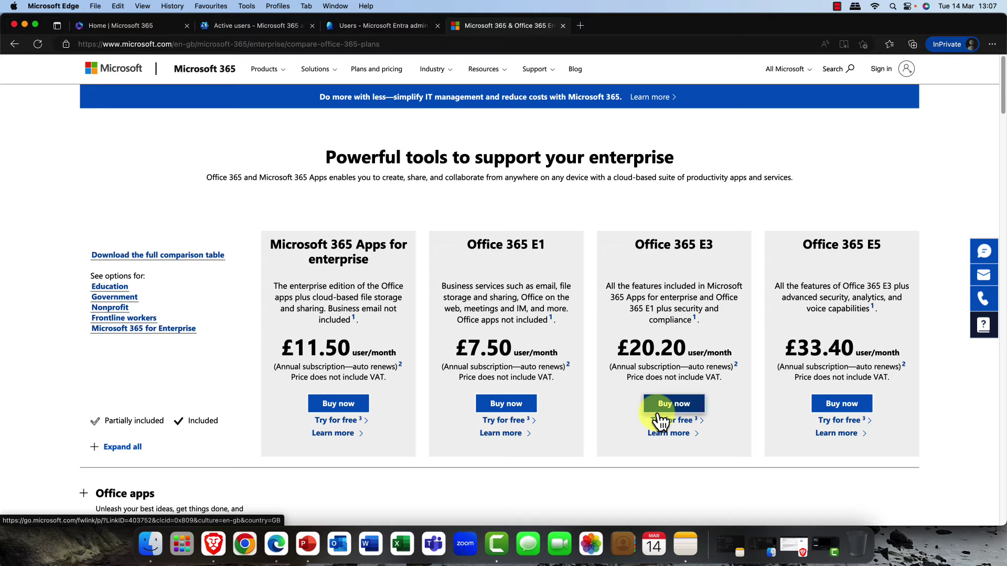
{"action": "scroll", "coordinate": [660, 418], "scroll_direction": "down", "scroll_amount": 5}
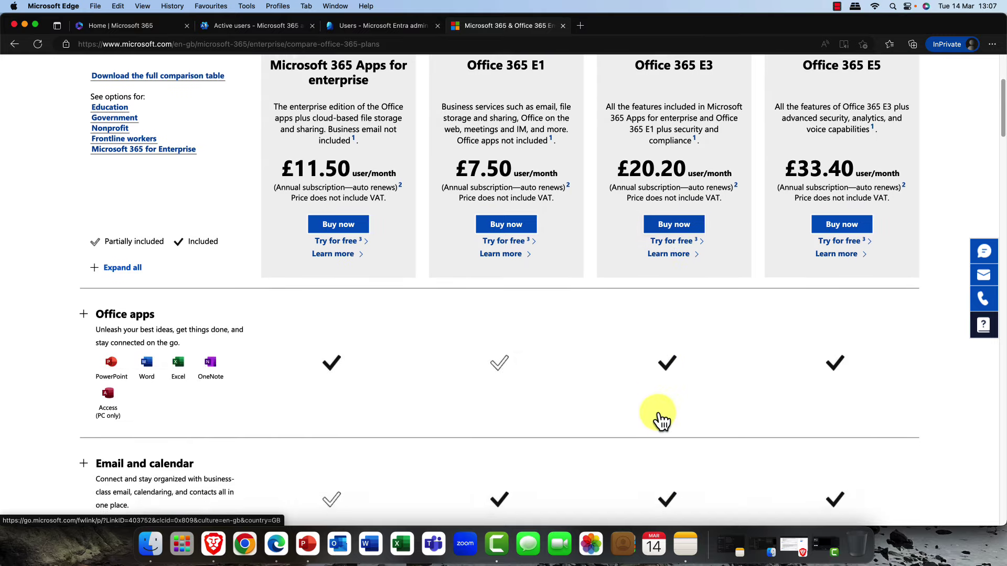
{"action": "scroll", "coordinate": [662, 418], "scroll_direction": "down", "scroll_amount": 5}
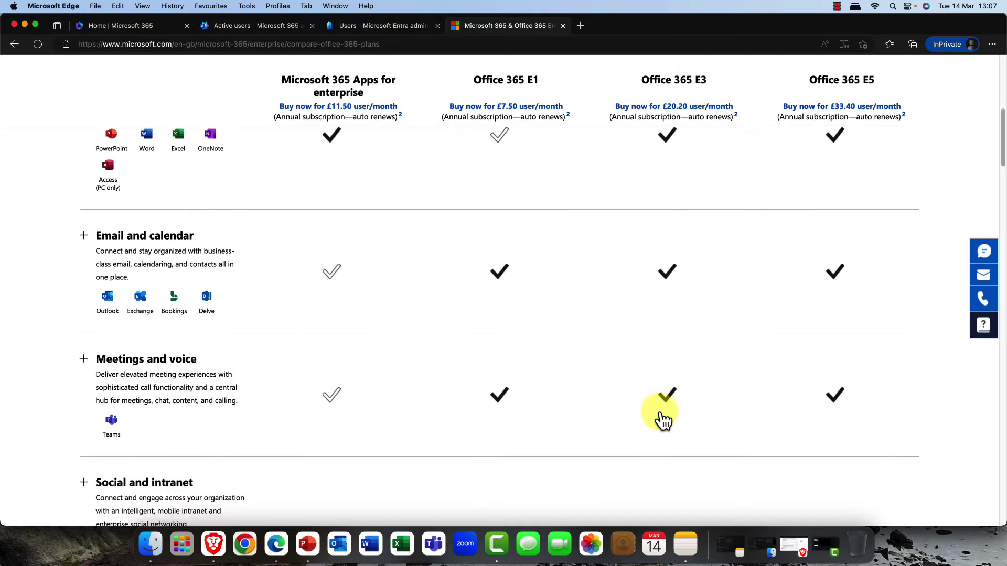
{"action": "scroll", "coordinate": [662, 418], "scroll_direction": "down", "scroll_amount": 3}
{"action": "scroll", "coordinate": [662, 418], "scroll_direction": "up", "scroll_amount": 4}
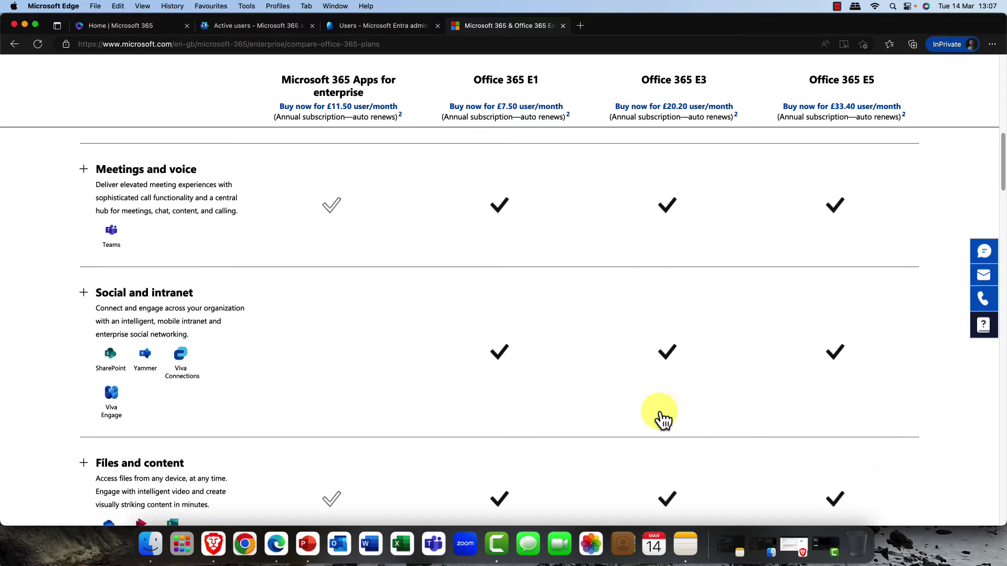
{"action": "scroll", "coordinate": [663, 420], "scroll_direction": "up", "scroll_amount": 8}
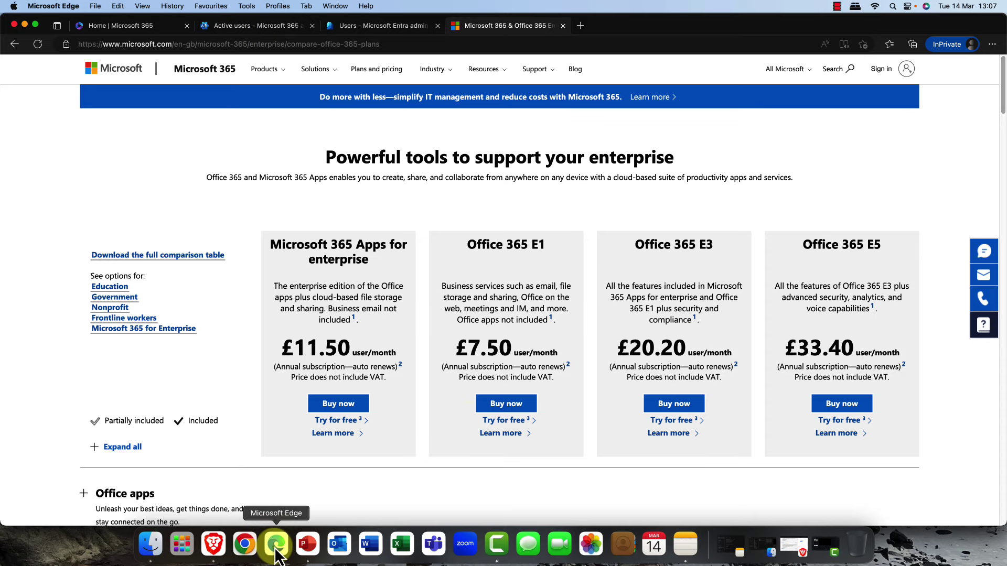
{"action": "left_click", "coordinate": [398, 26]}
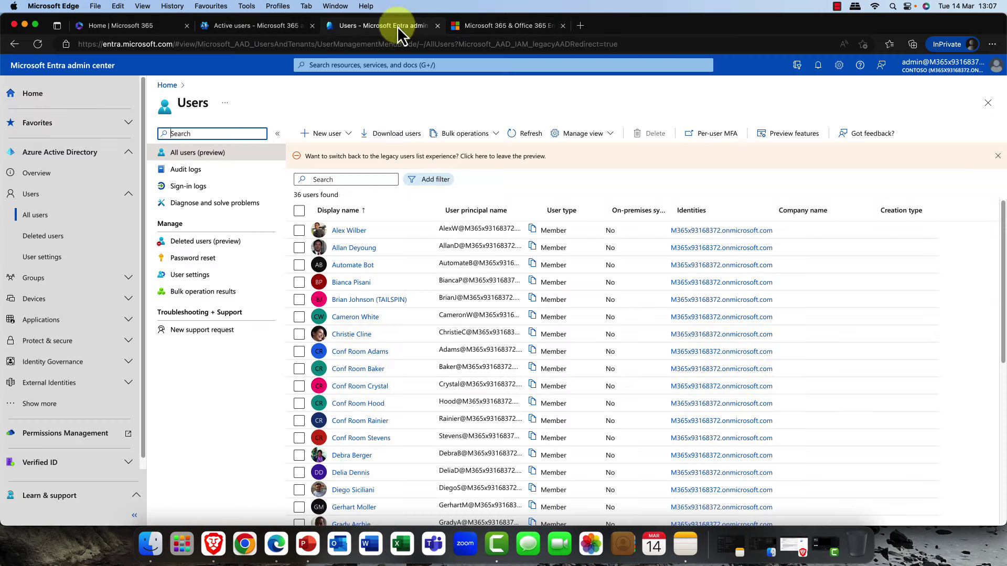
- Back in the admin center, assign the new user Office 365 E5, Enterprise Mobility + Security E5 and Windows 10/11 Enterprise E3 licenses
{"action": "left_click", "coordinate": [282, 25]}
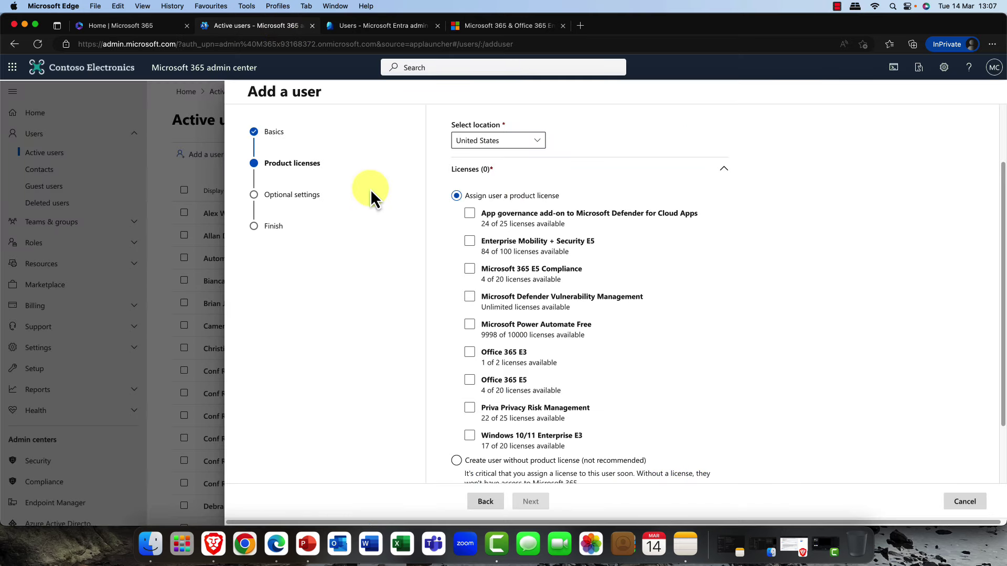
{"action": "left_click", "coordinate": [470, 381]}
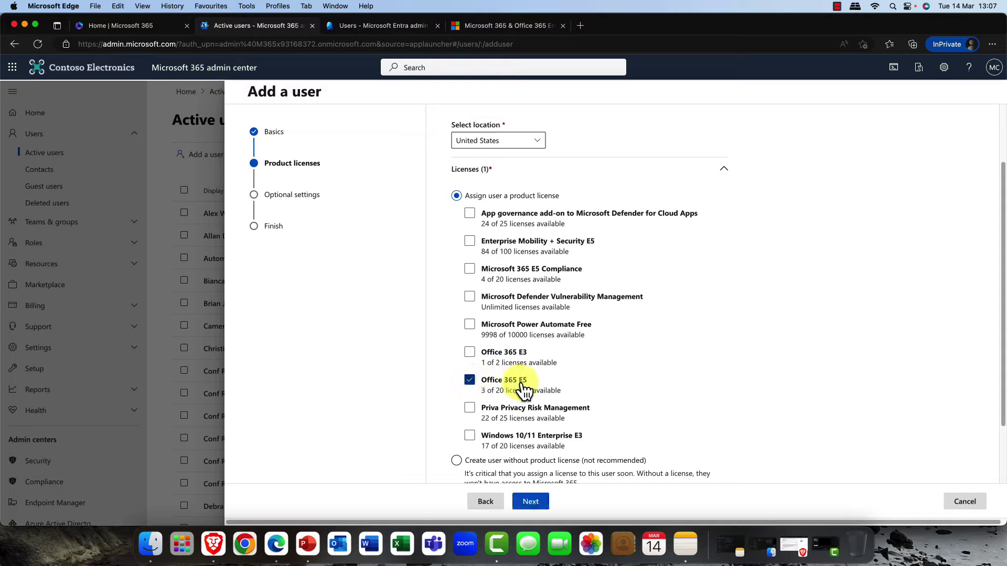
{"action": "left_click", "coordinate": [475, 245]}
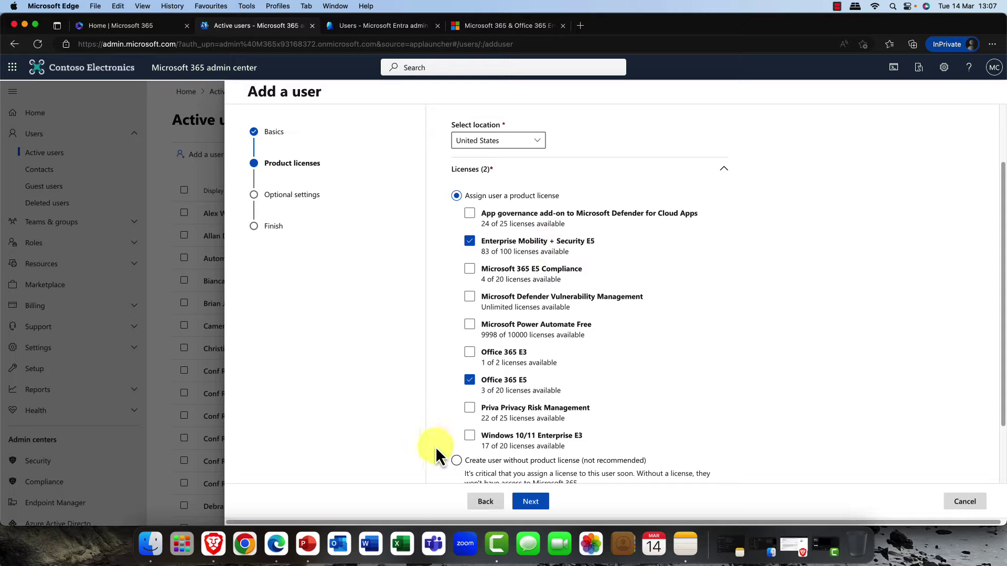
{"action": "left_click", "coordinate": [471, 436]}
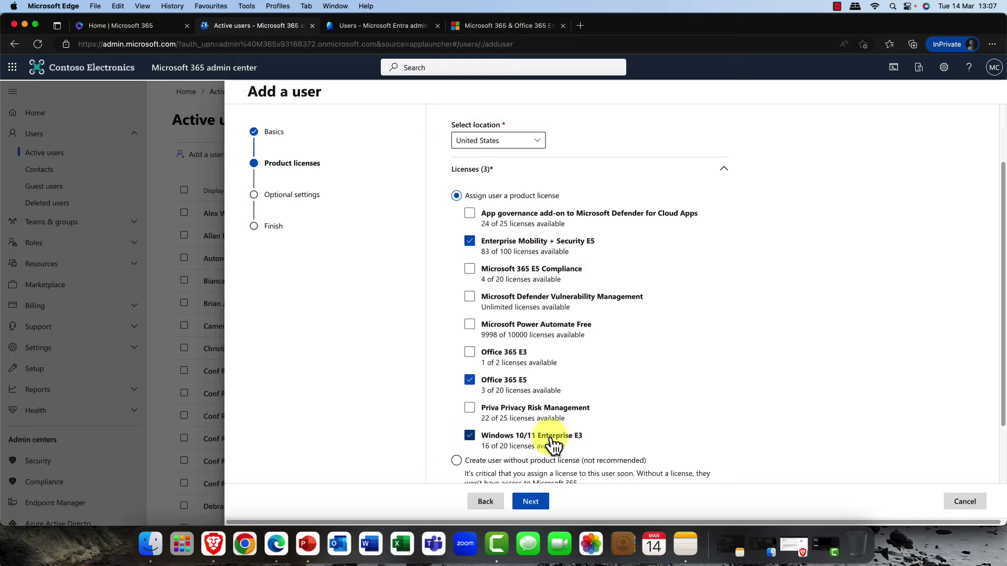
- Expand the list of apps included in the assigned licenses and examine which ones can be turned off individually
{"action": "scroll", "coordinate": [549, 444], "scroll_direction": "down", "scroll_amount": 3}
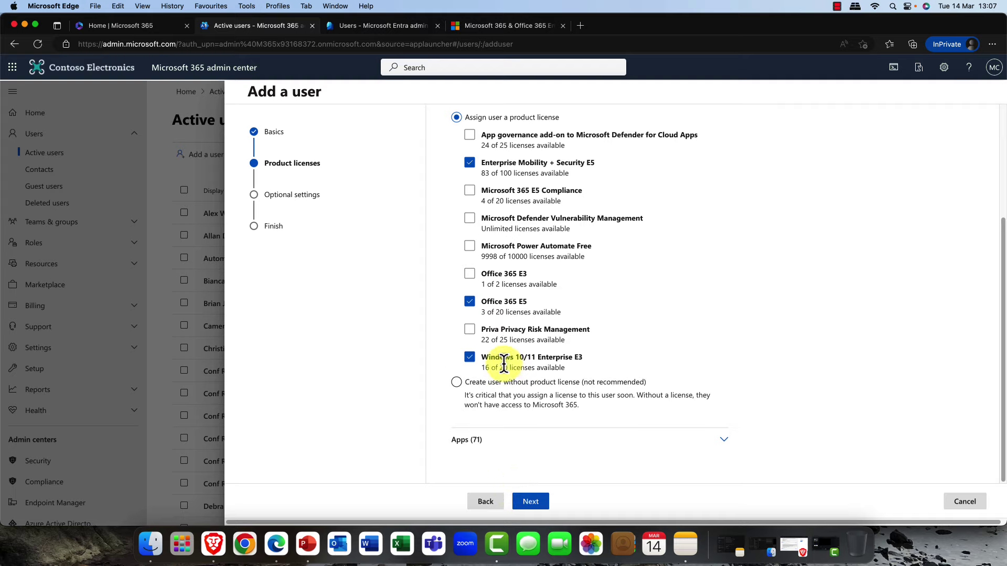
{"action": "left_click", "coordinate": [724, 442]}
{"action": "scroll", "coordinate": [699, 430], "scroll_direction": "down", "scroll_amount": 5}
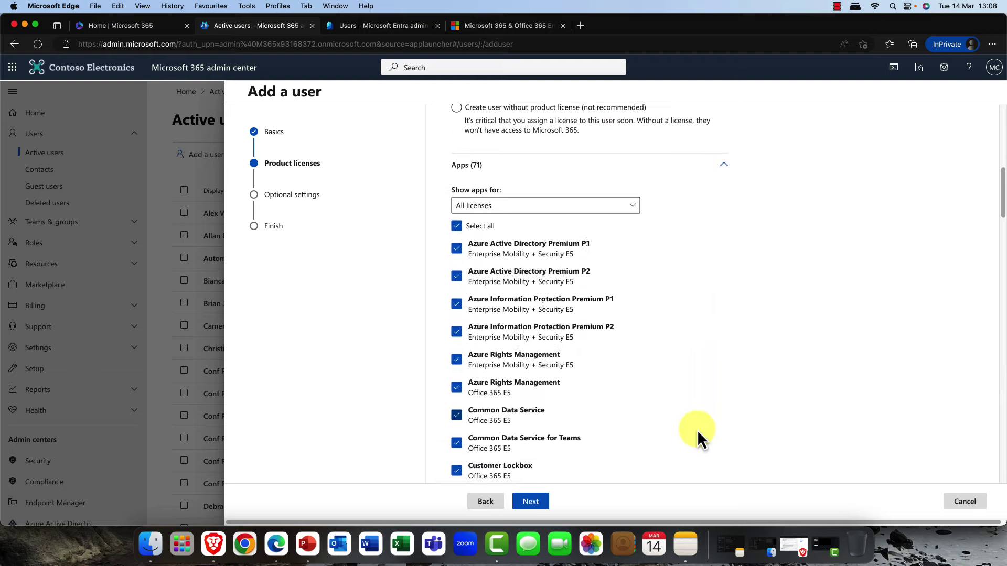
{"action": "scroll", "coordinate": [698, 430], "scroll_direction": "down", "scroll_amount": 10}
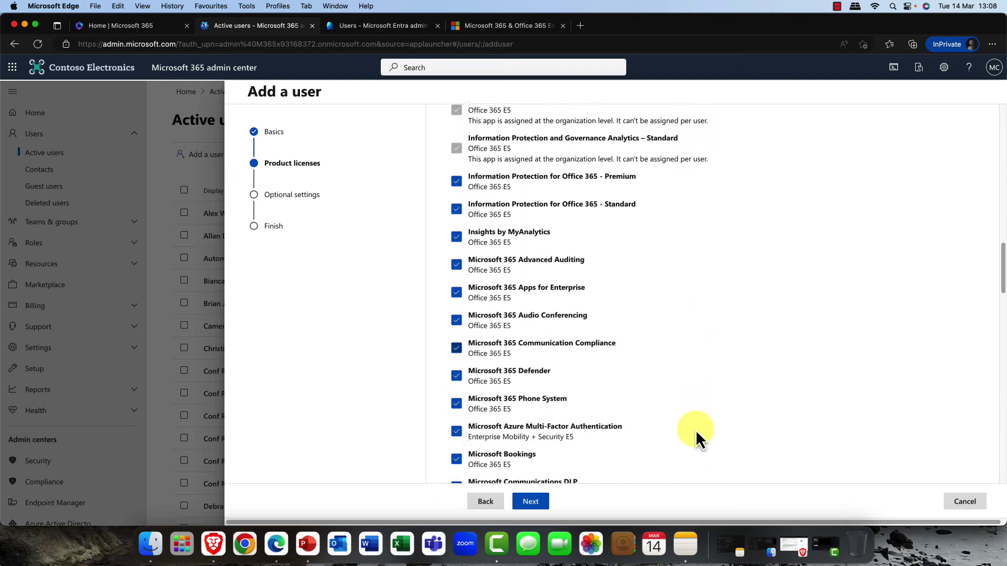
{"action": "scroll", "coordinate": [695, 430], "scroll_direction": "down", "scroll_amount": 4}
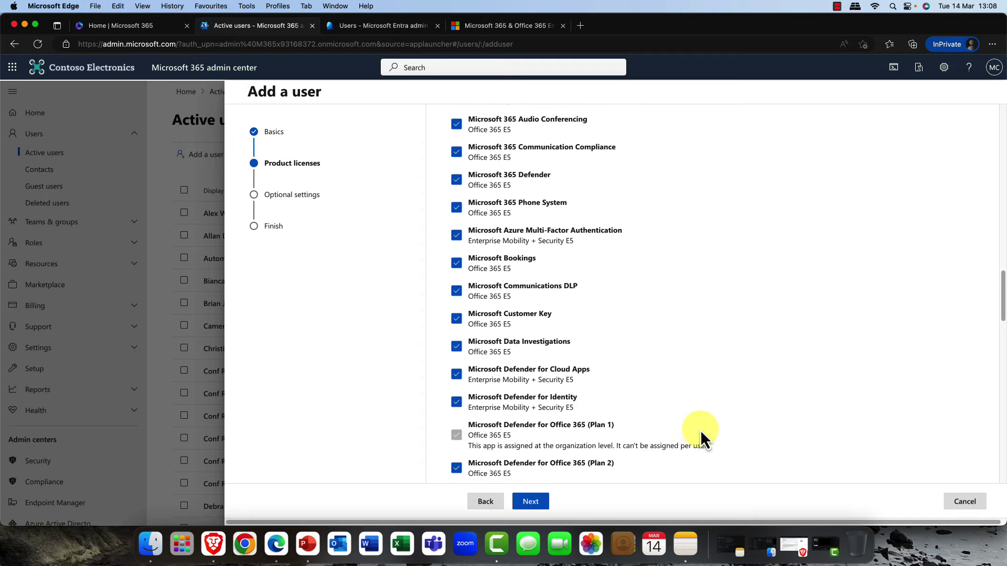
{"action": "scroll", "coordinate": [701, 430], "scroll_direction": "up", "scroll_amount": 1}
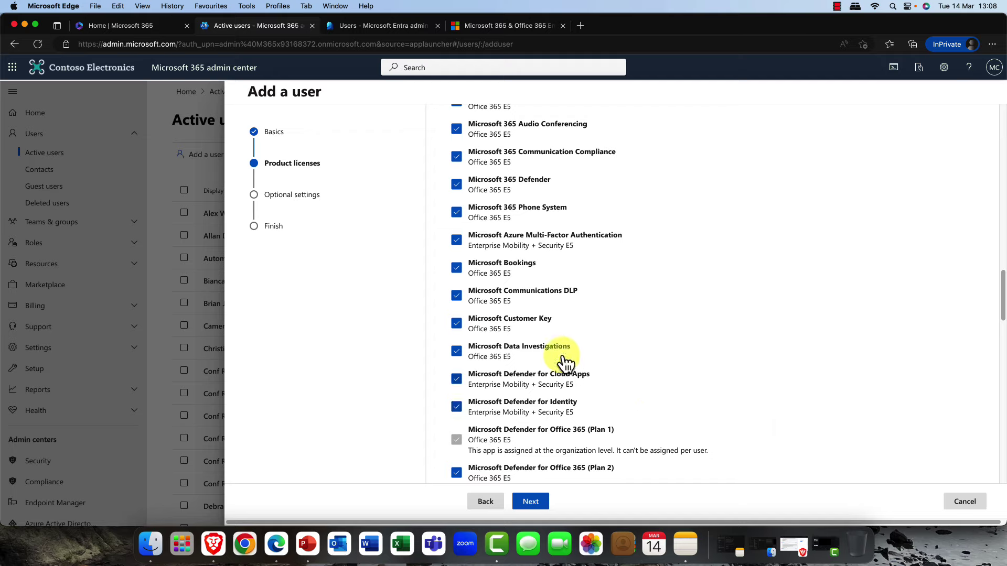
{"action": "left_click", "coordinate": [462, 272]}
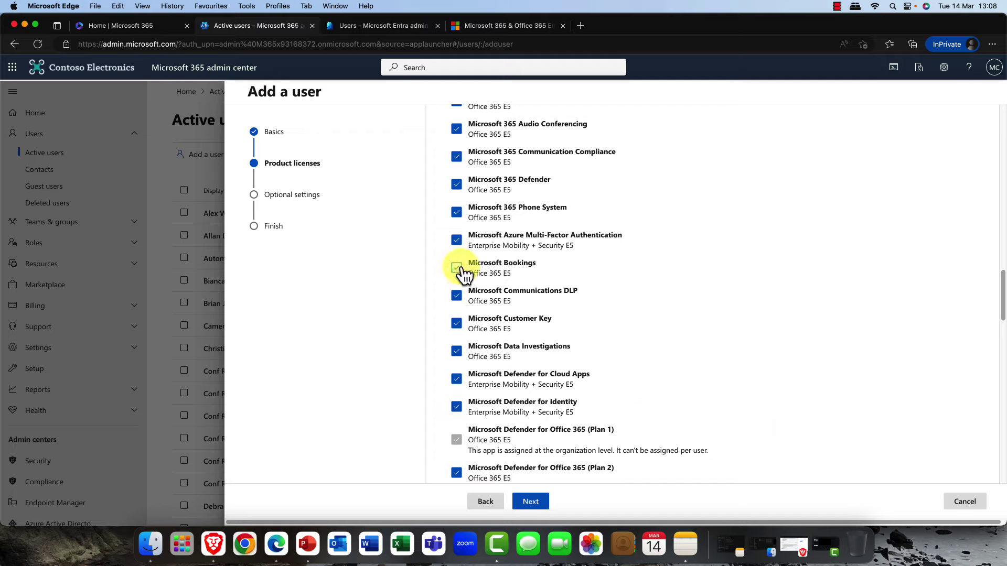
{"action": "left_click", "coordinate": [461, 270]}
- Continue to the optional settings and set the new user's role type to Admin center access
{"action": "left_click", "coordinate": [533, 503]}
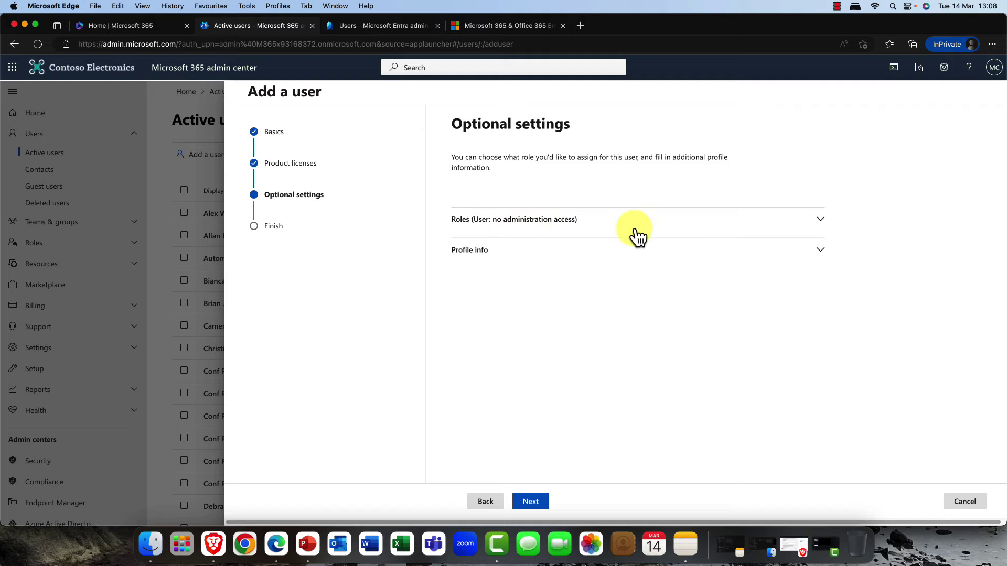
{"action": "left_click", "coordinate": [821, 222]}
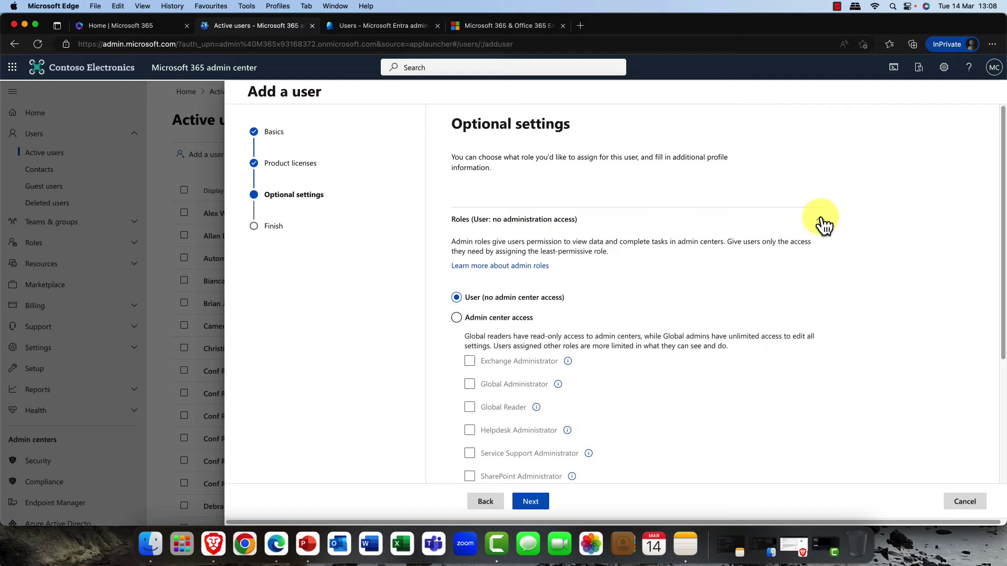
{"action": "scroll", "coordinate": [734, 234], "scroll_direction": "down", "scroll_amount": 3}
{"action": "scroll", "coordinate": [735, 234], "scroll_direction": "down", "scroll_amount": 1}
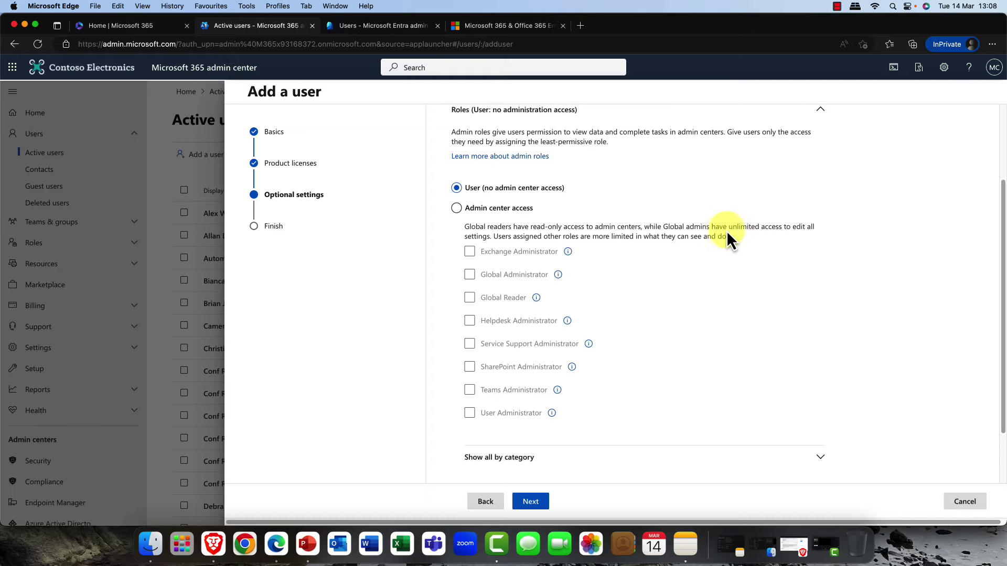
{"action": "left_click", "coordinate": [496, 207]}
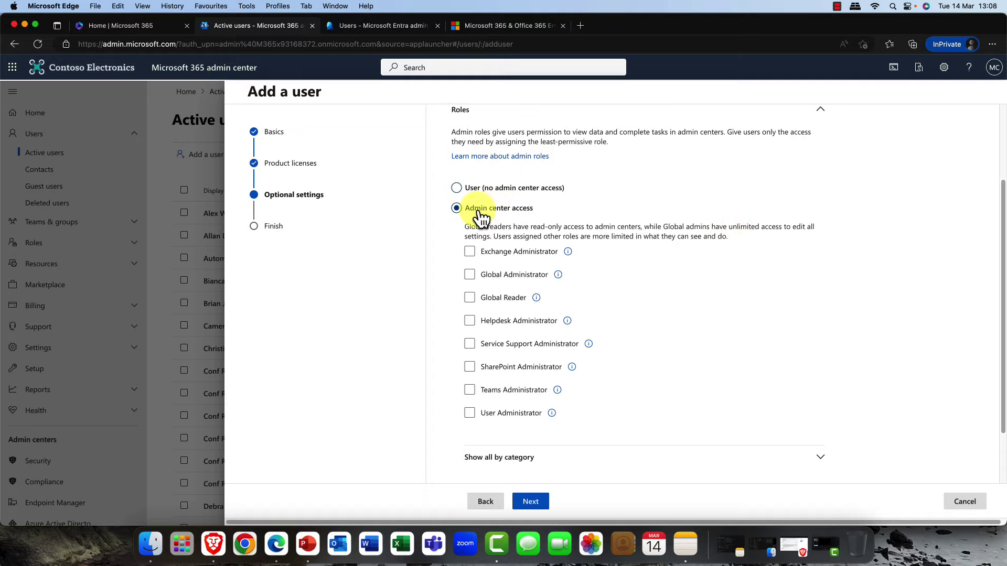
- Try the Helpdesk Administrator and Global Administrator roles for the new user and clear them again
{"action": "left_click", "coordinate": [506, 327]}
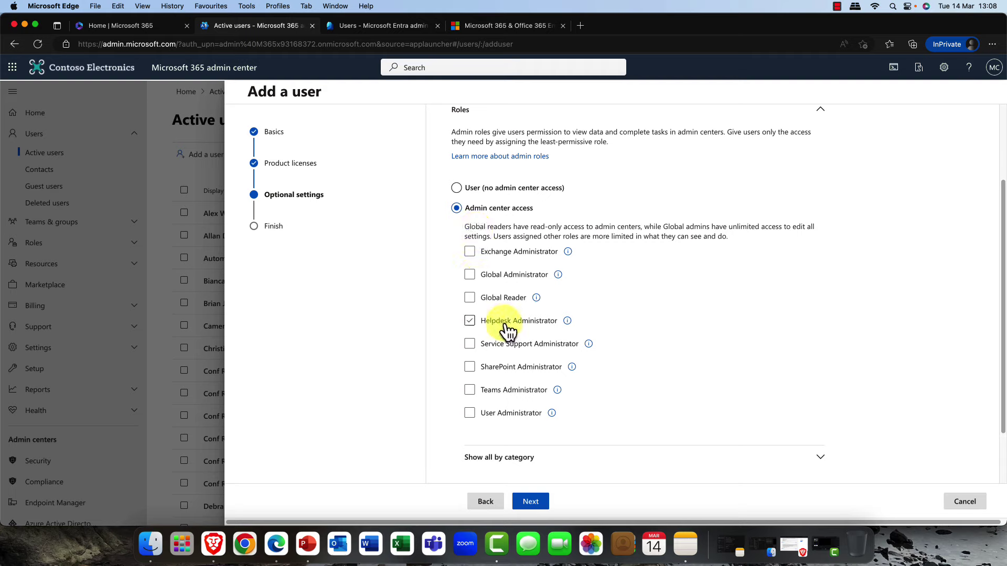
{"action": "left_click", "coordinate": [509, 324]}
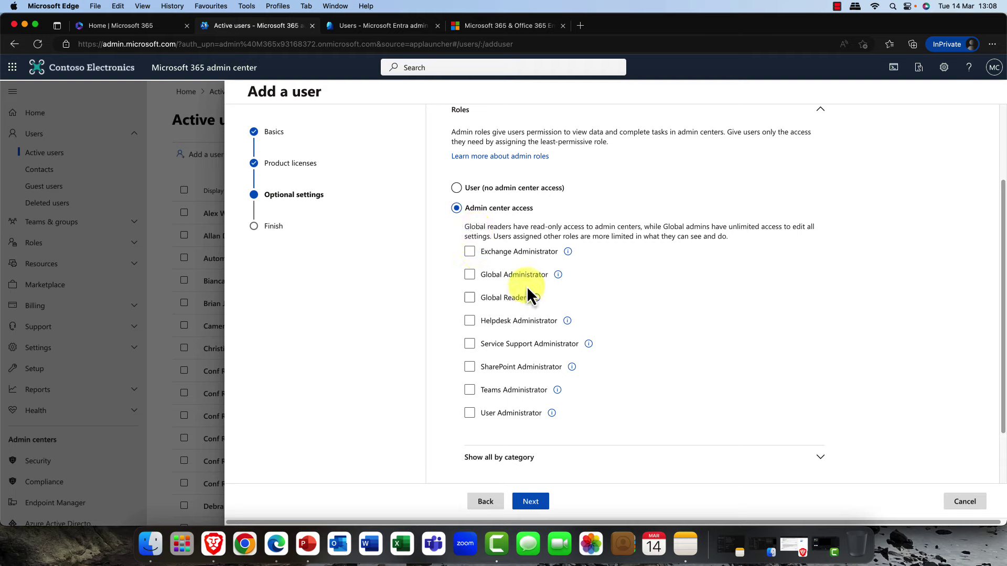
{"action": "left_click", "coordinate": [470, 275]}
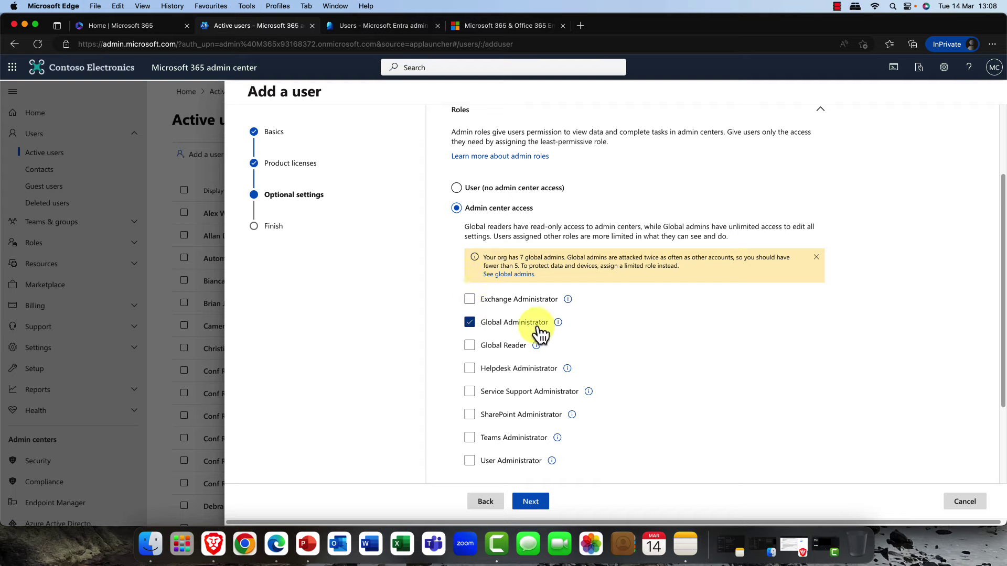
{"action": "left_click", "coordinate": [470, 323]}
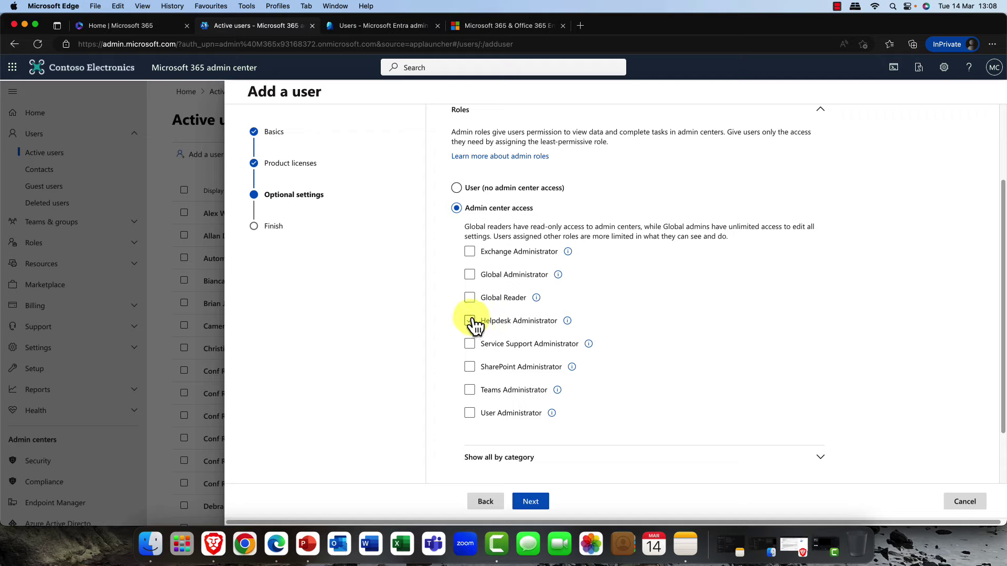
- Assign the SharePoint Administrator and Teams Administrator roles, and finish adding the user from the review stage
{"action": "left_click", "coordinate": [470, 367]}
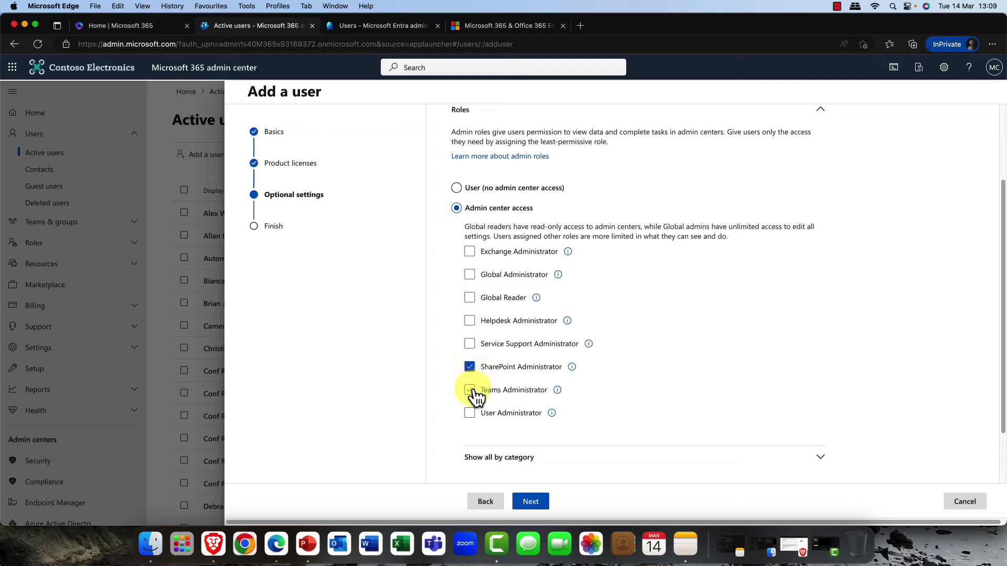
{"action": "left_click", "coordinate": [470, 391]}
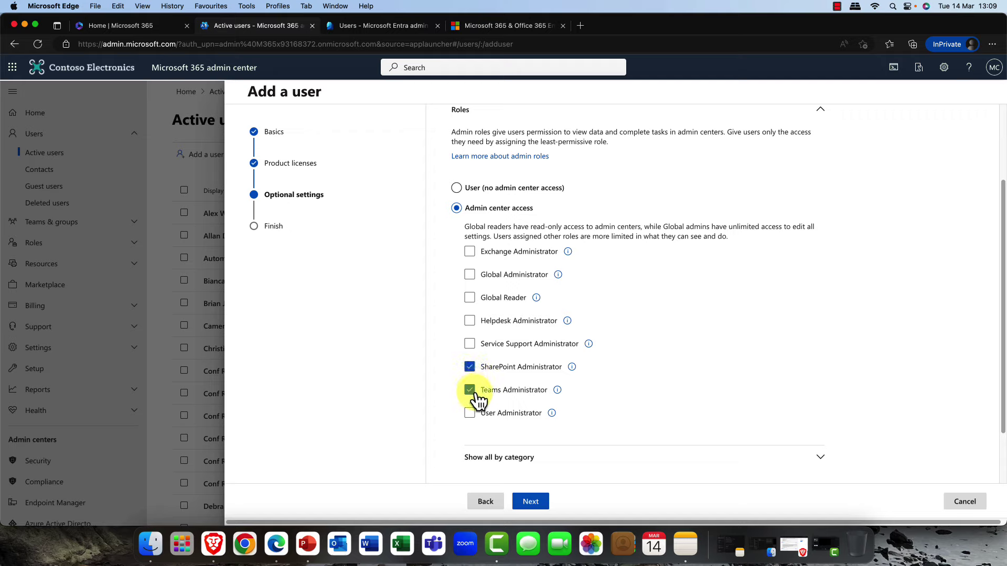
{"action": "left_click", "coordinate": [470, 366]}
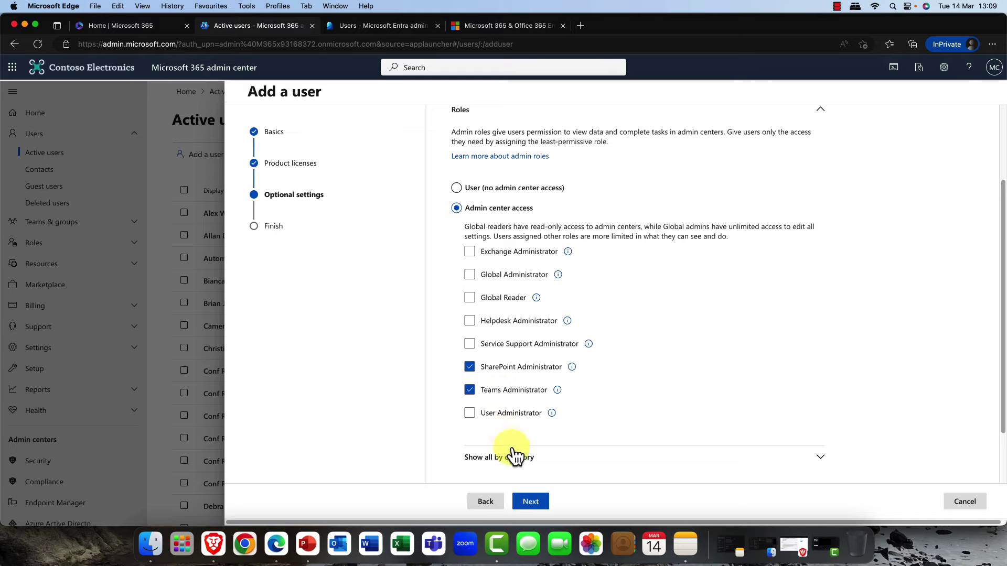
{"action": "left_click", "coordinate": [537, 505]}
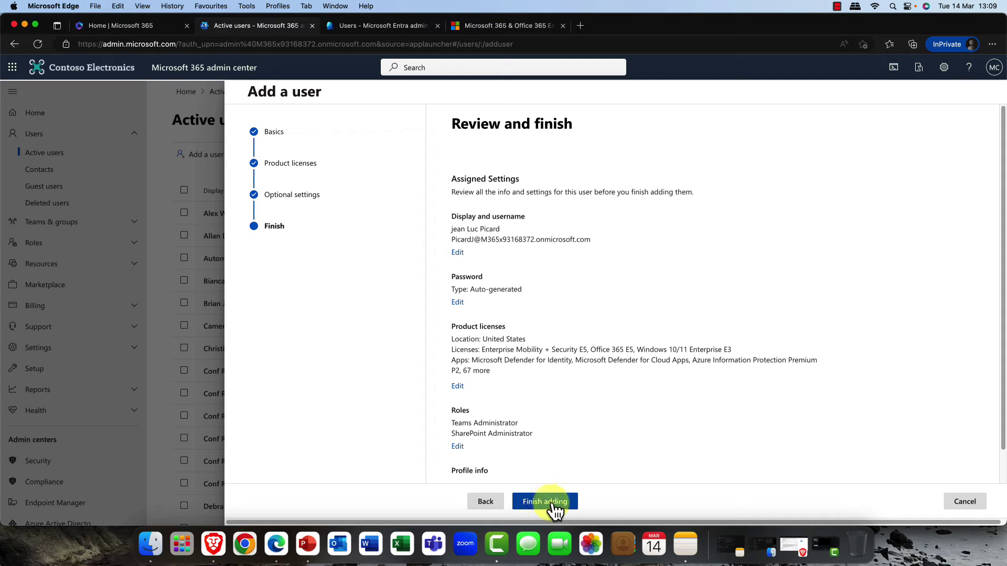
{"action": "left_click", "coordinate": [553, 511]}
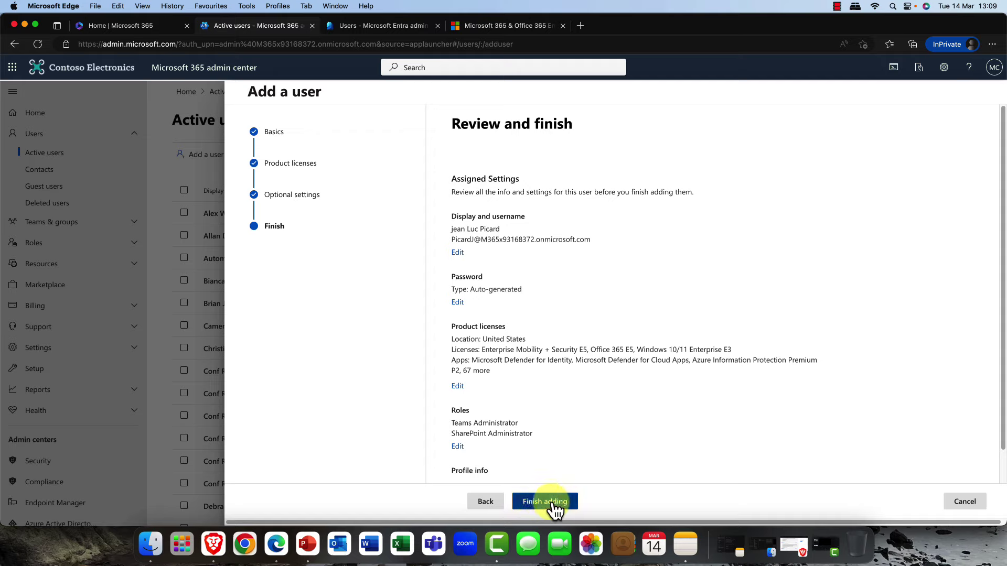
- Review the remaining assigned settings and complete the creation of the new user
{"action": "scroll", "coordinate": [537, 456], "scroll_direction": "down", "scroll_amount": 2}
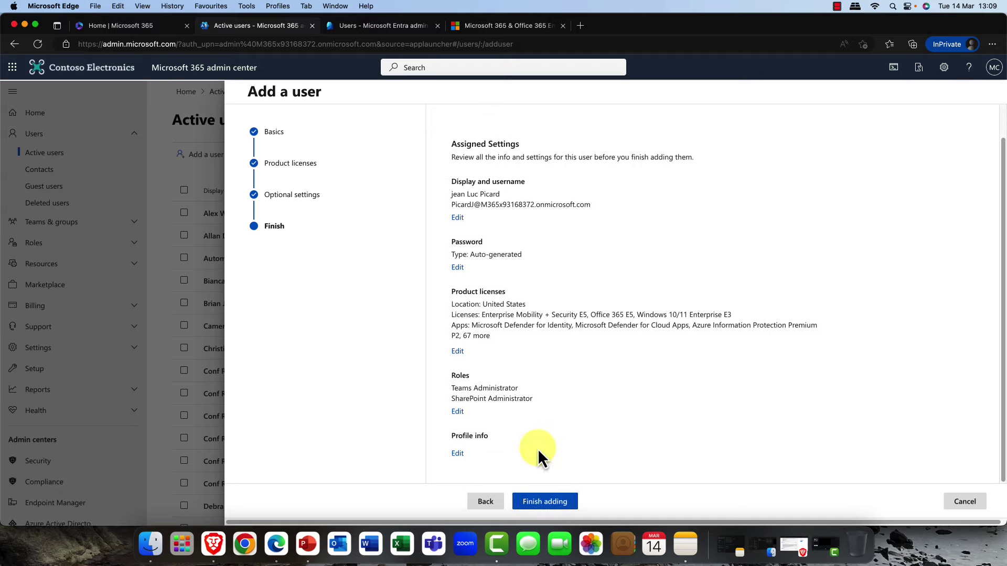
{"action": "left_click", "coordinate": [544, 500]}
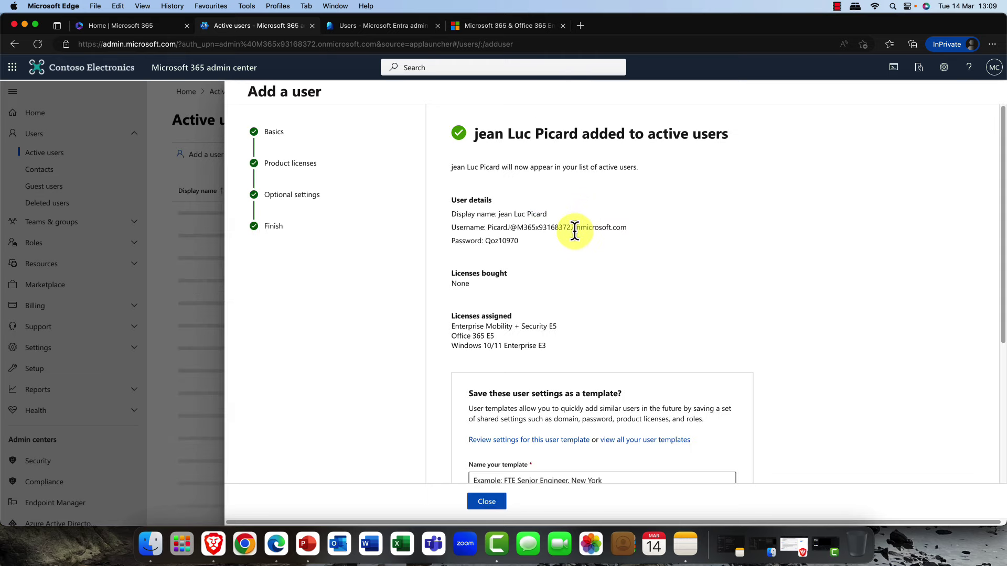
- Turn off template availability for other admins, and close the add-user wizard without saving the settings as a template
{"action": "scroll", "coordinate": [561, 231], "scroll_direction": "down", "scroll_amount": 5}
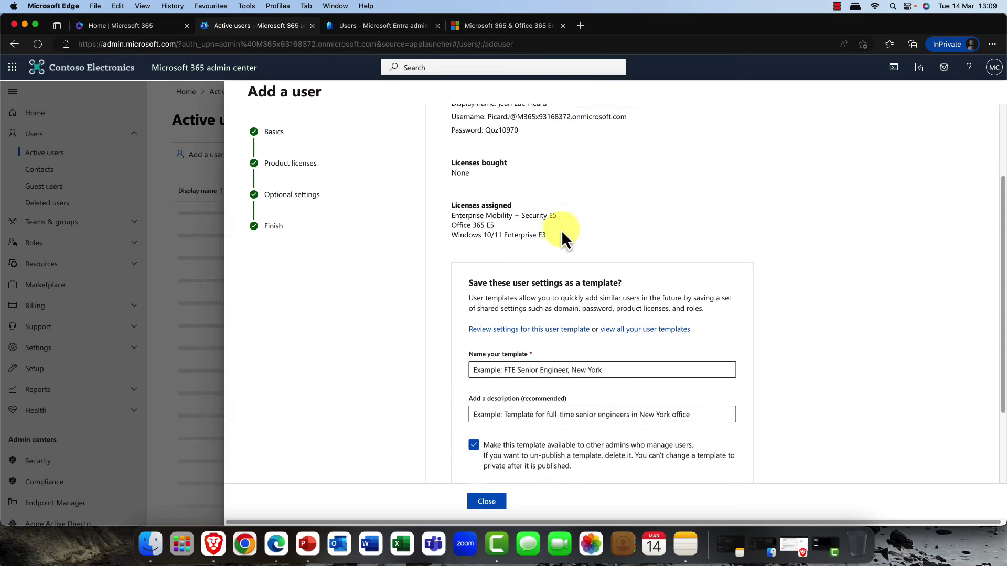
{"action": "left_click", "coordinate": [500, 330]}
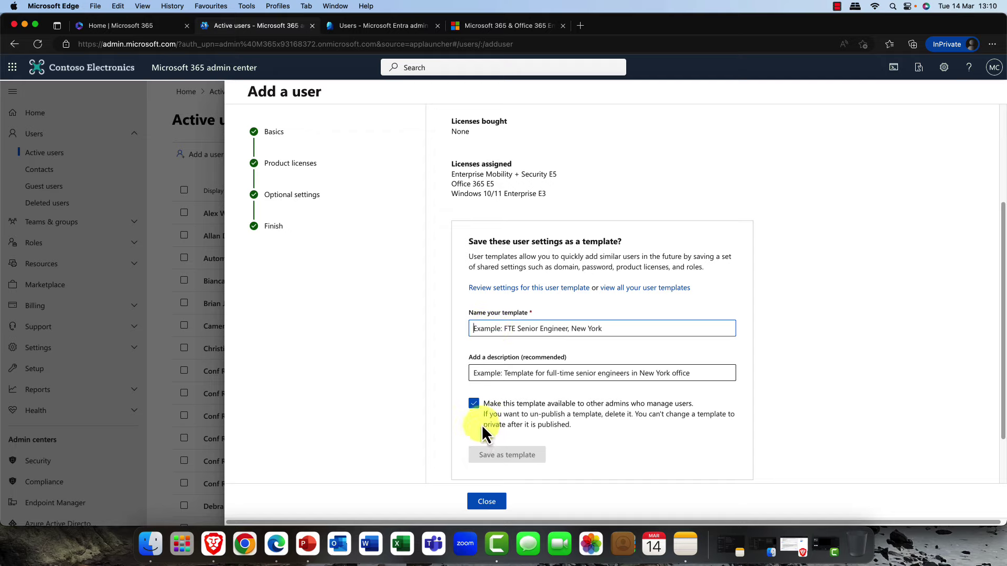
{"action": "left_click", "coordinate": [475, 404]}
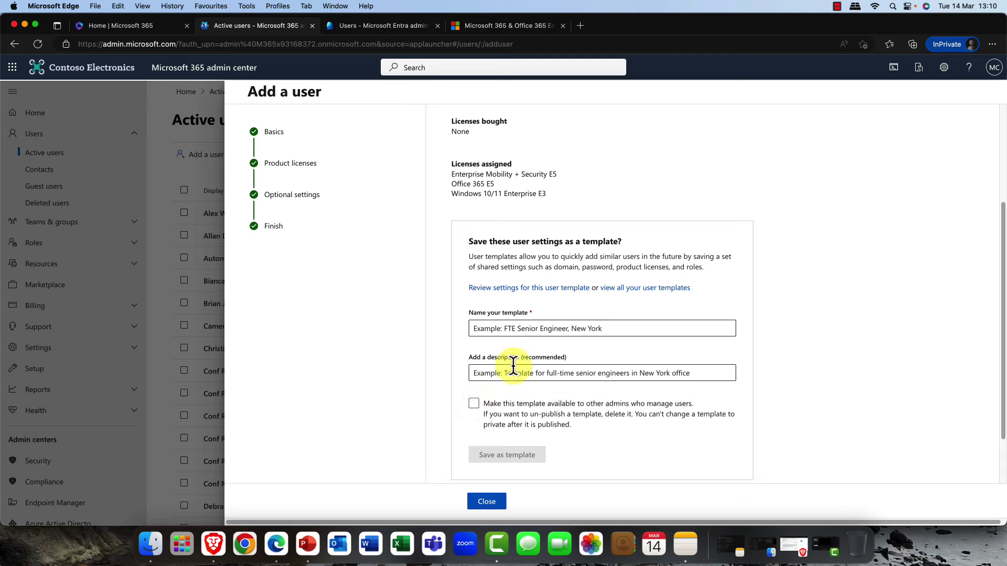
{"action": "scroll", "coordinate": [552, 329], "scroll_direction": "down", "scroll_amount": 2}
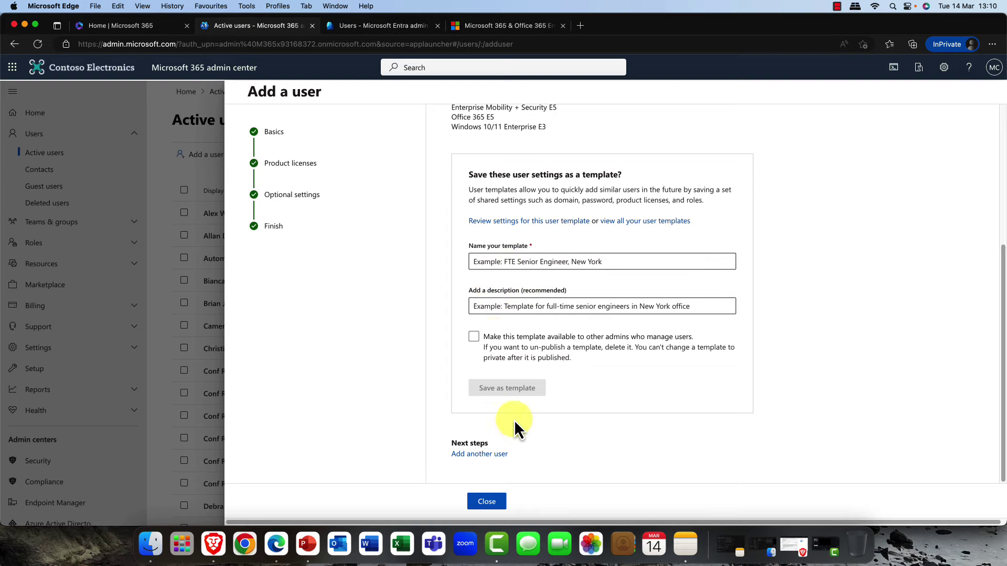
{"action": "left_click", "coordinate": [485, 501]}
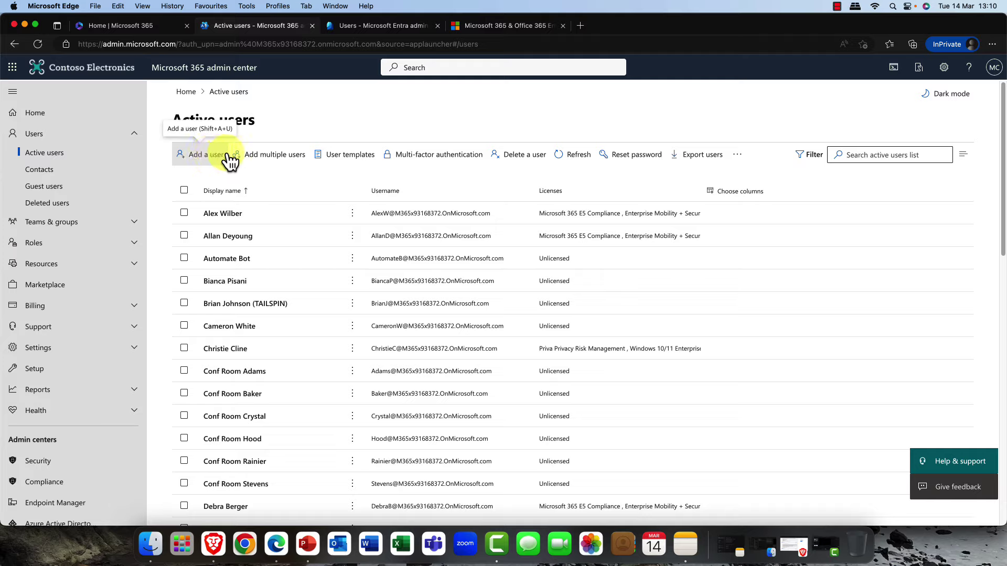
- View the available user template options and dismiss them without choosing one
{"action": "left_click", "coordinate": [352, 155]}
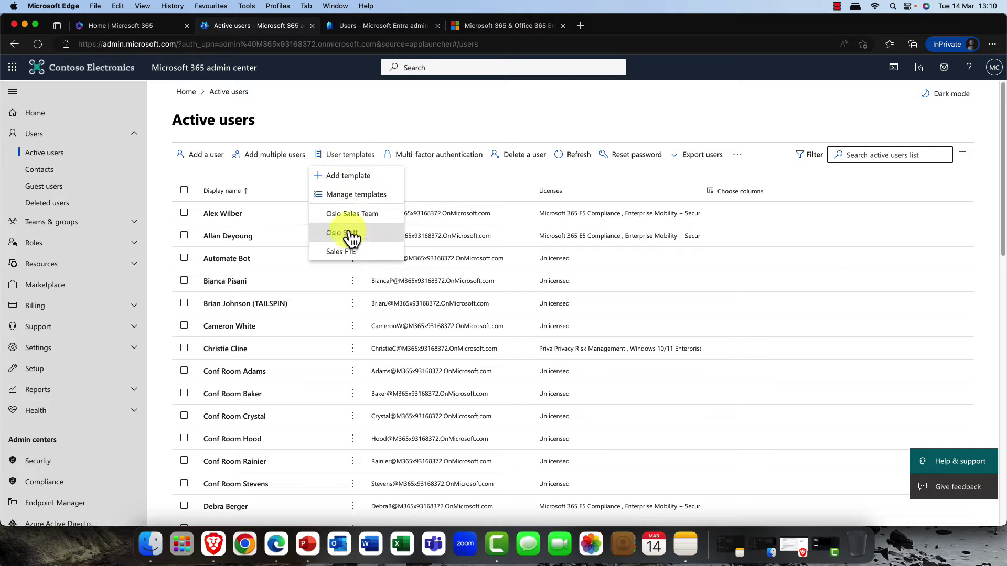
{"action": "left_click", "coordinate": [357, 121]}
- Open the newly added user's details and examine the devices, licenses and apps, mail, and OneDrive information
{"action": "scroll", "coordinate": [288, 253], "scroll_direction": "down", "scroll_amount": 1}
{"action": "scroll", "coordinate": [287, 253], "scroll_direction": "down", "scroll_amount": 5}
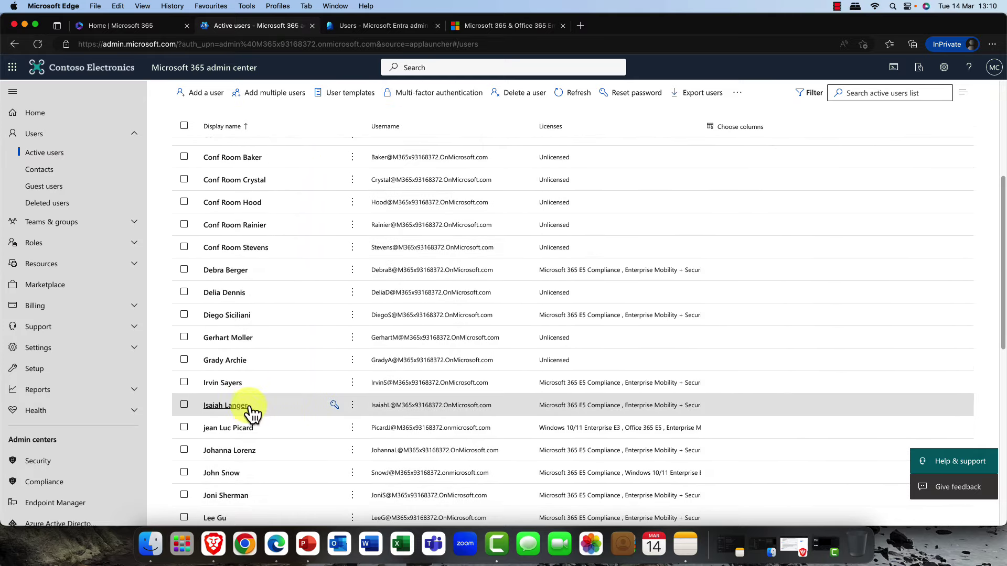
{"action": "left_click", "coordinate": [247, 429]}
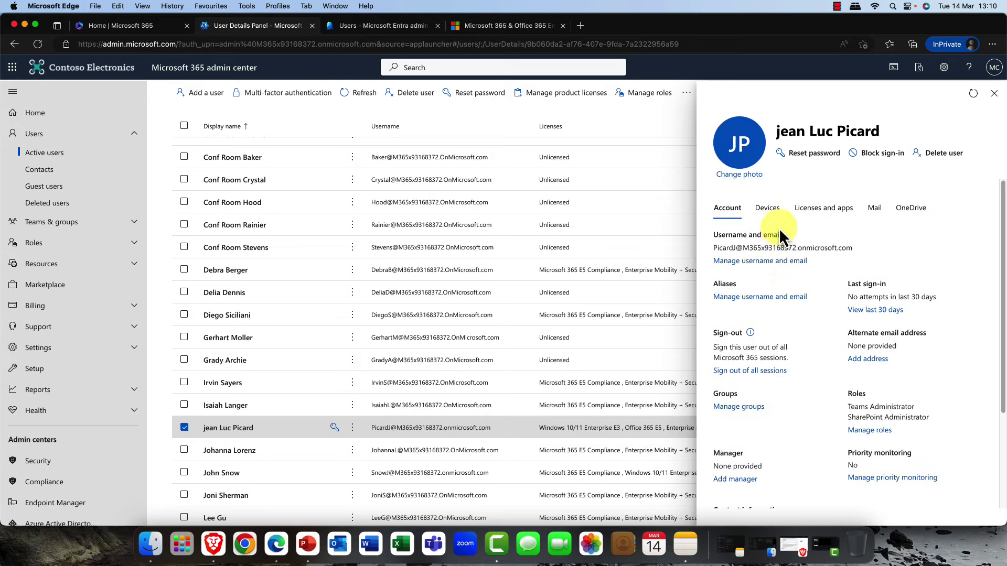
{"action": "left_click", "coordinate": [767, 210]}
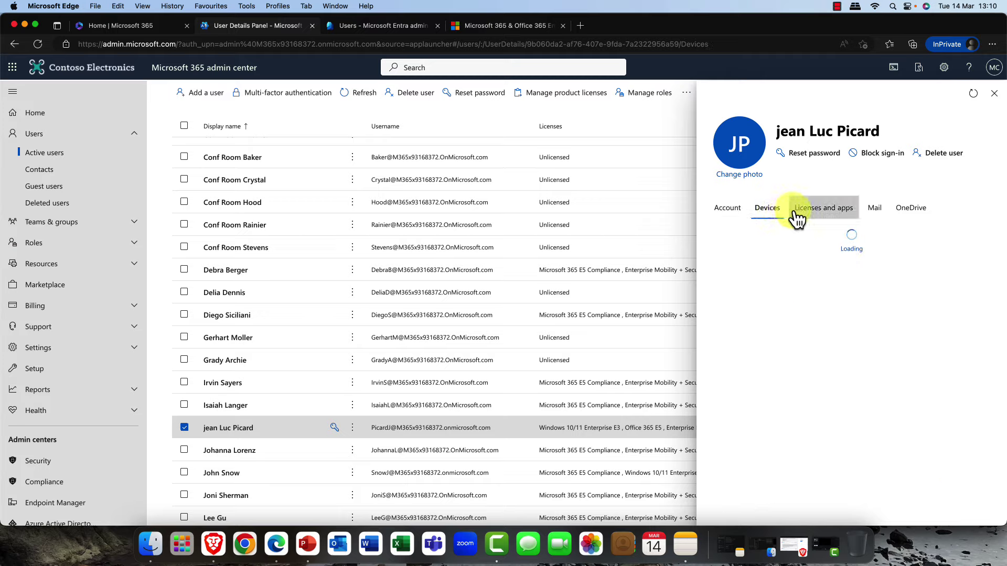
{"action": "left_click", "coordinate": [805, 212]}
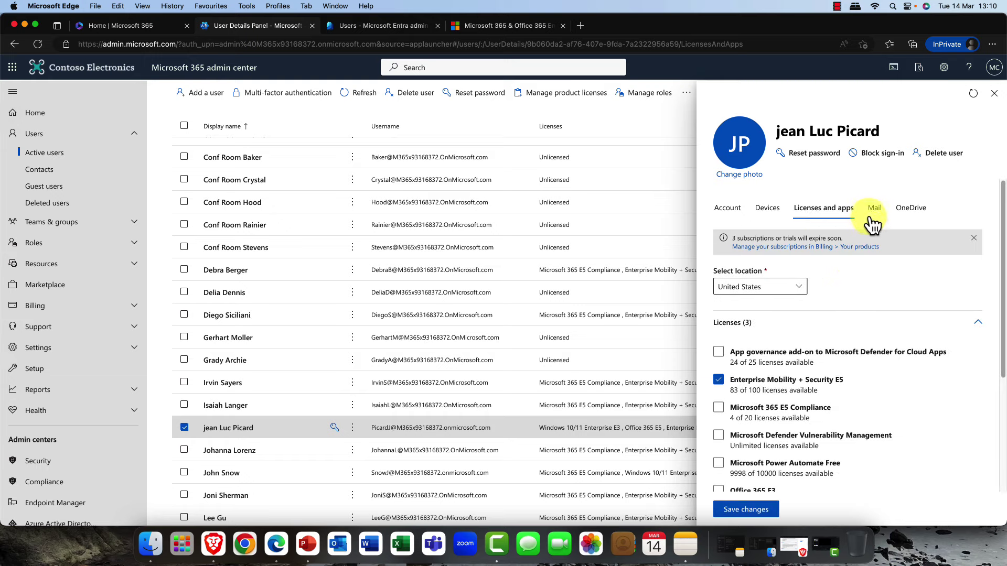
{"action": "left_click", "coordinate": [723, 409]}
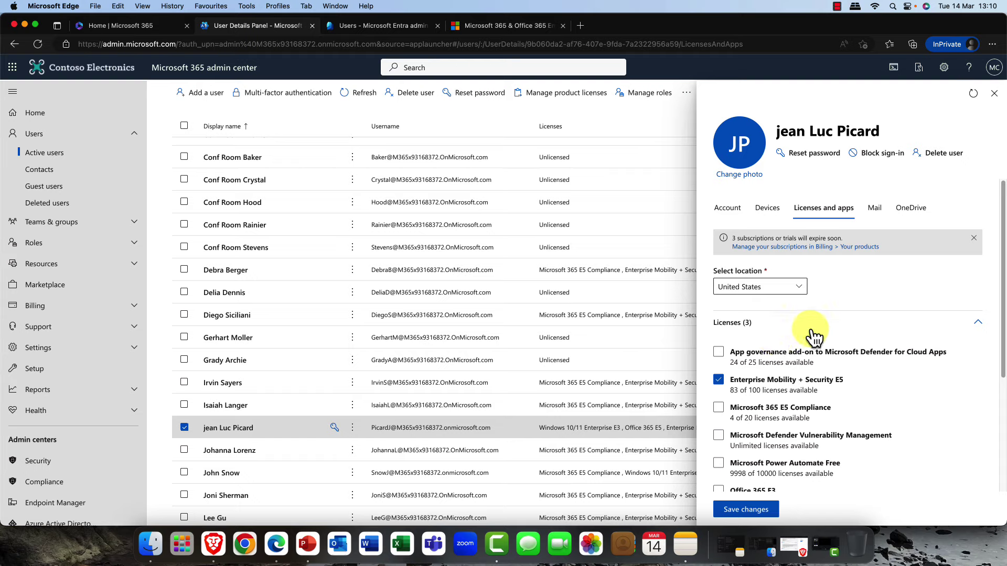
{"action": "left_click", "coordinate": [876, 211]}
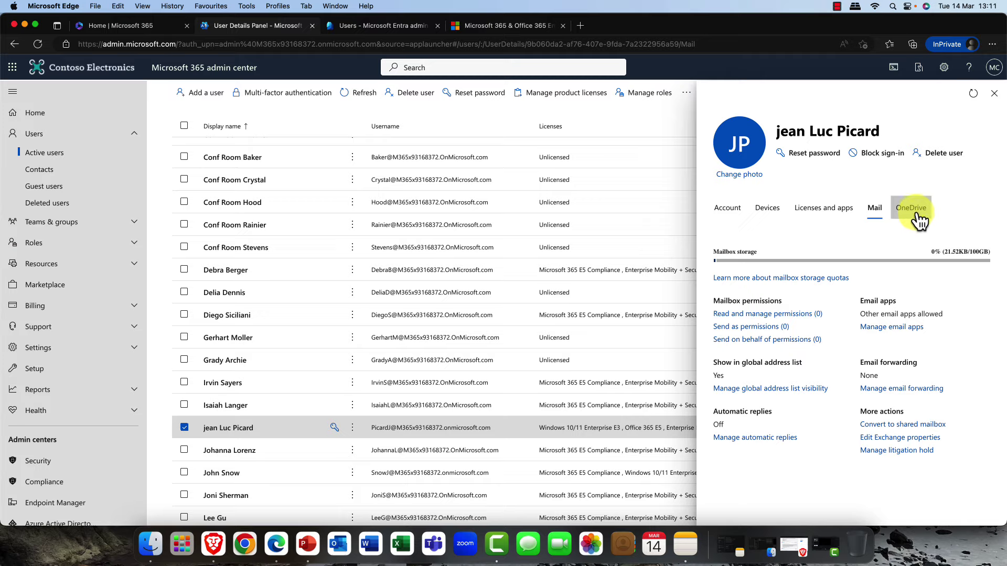
{"action": "left_click", "coordinate": [913, 209]}
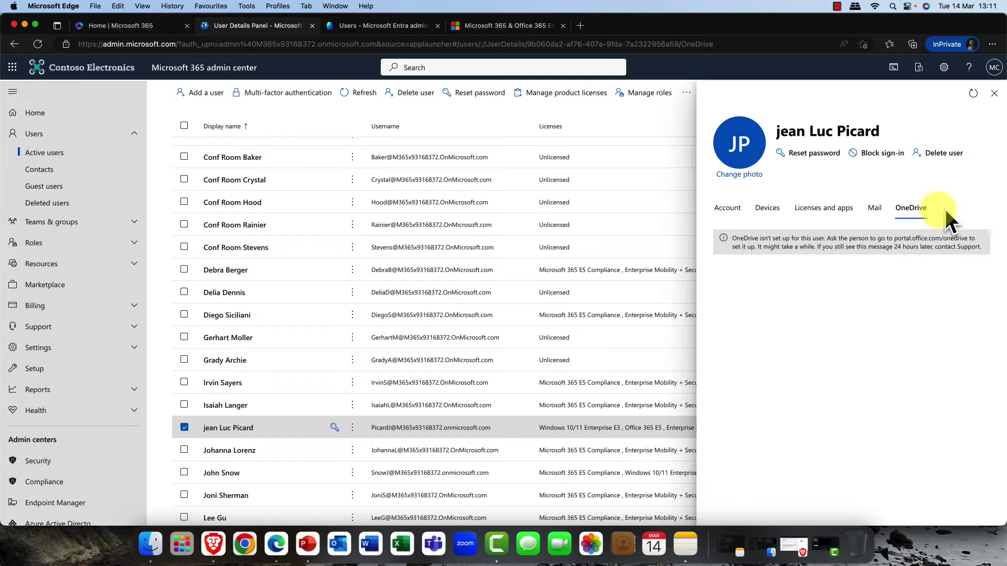
- Review the new user's account information, close the details, and clear the user's selection in the list
{"action": "left_click", "coordinate": [733, 214]}
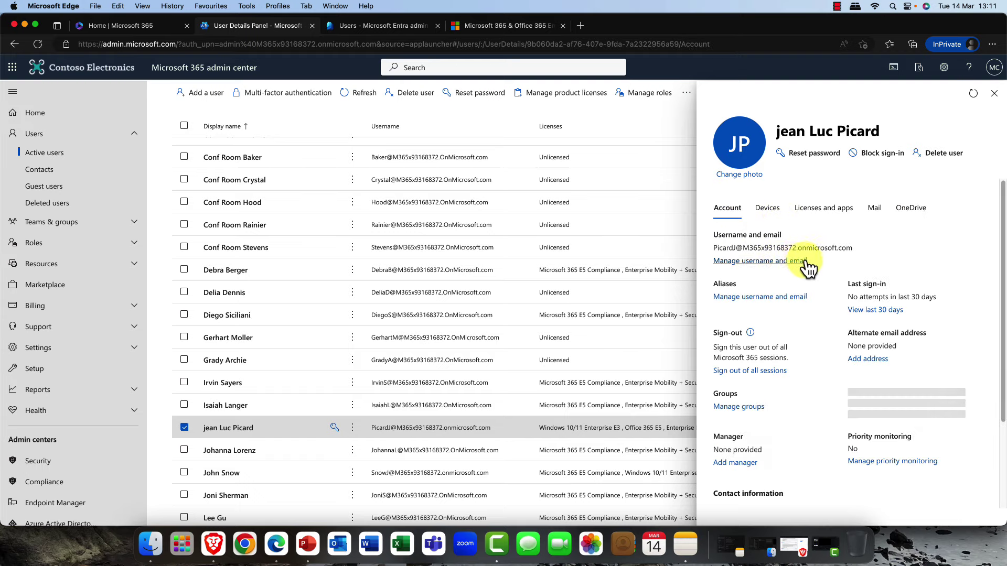
{"action": "scroll", "coordinate": [782, 342], "scroll_direction": "down", "scroll_amount": 3}
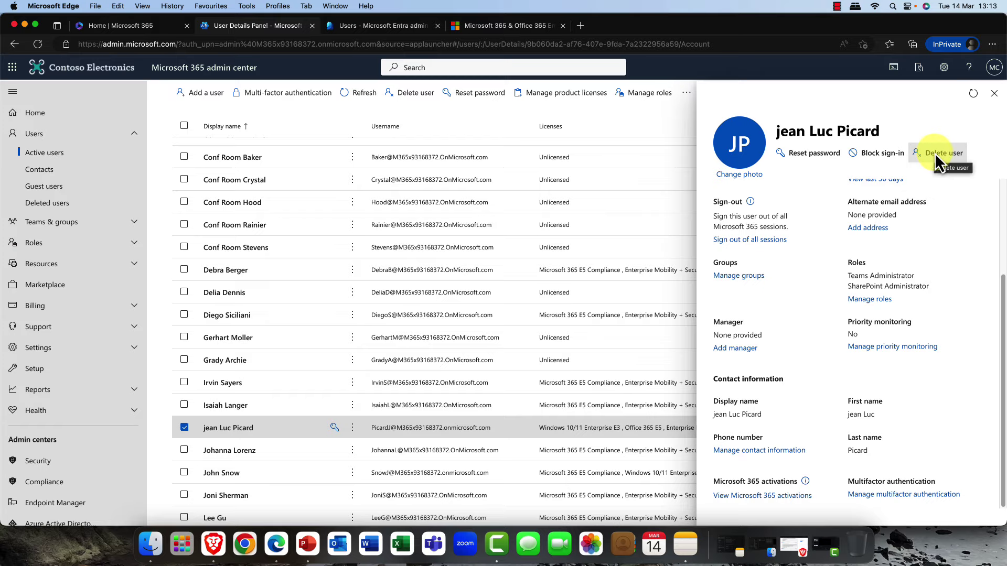
{"action": "left_click", "coordinate": [993, 93]}
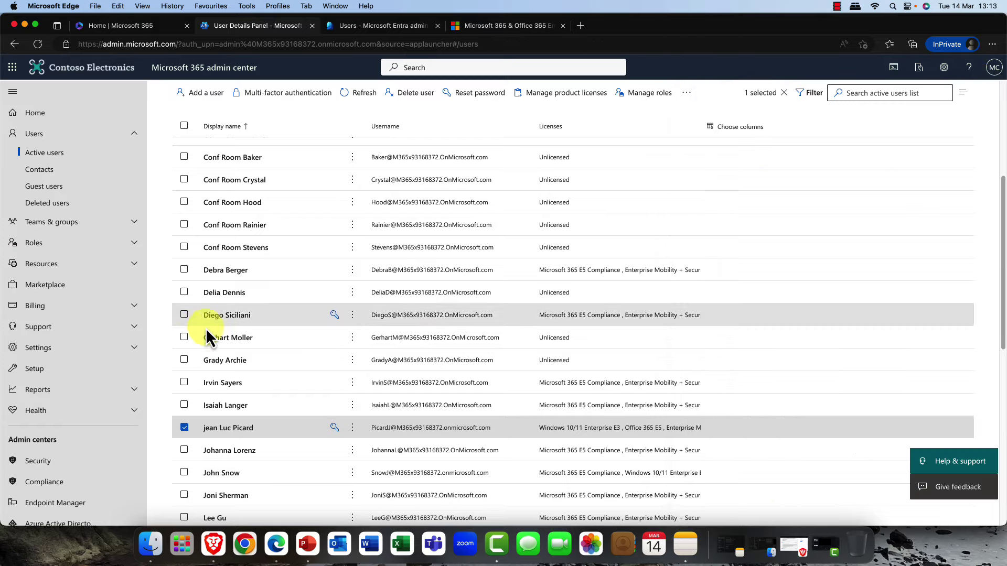
{"action": "left_click", "coordinate": [185, 428]}
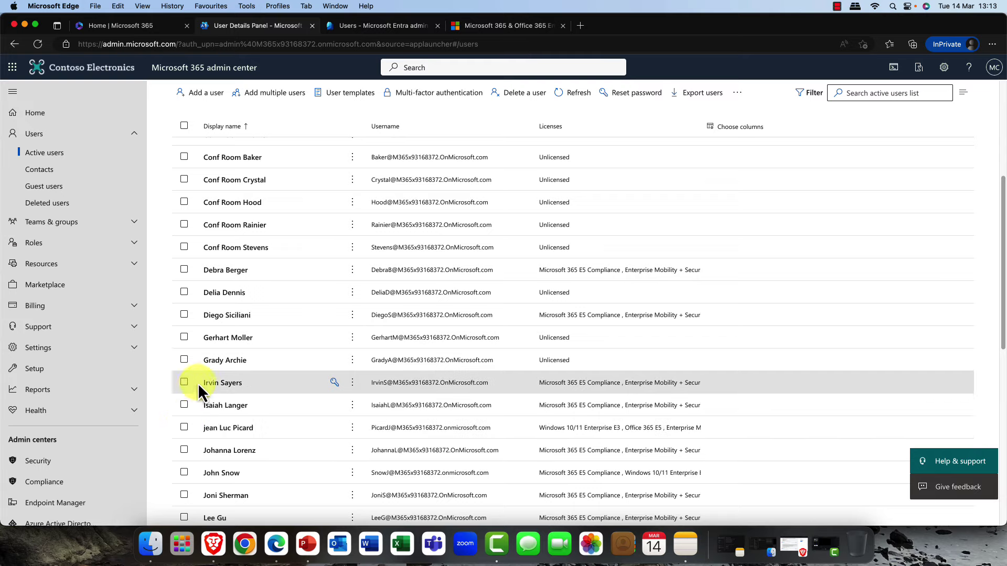
- Restore the deleted user listed just below Calls with an auto-generated password, and return to the active users list
{"action": "scroll", "coordinate": [202, 382], "scroll_direction": "up", "scroll_amount": 3}
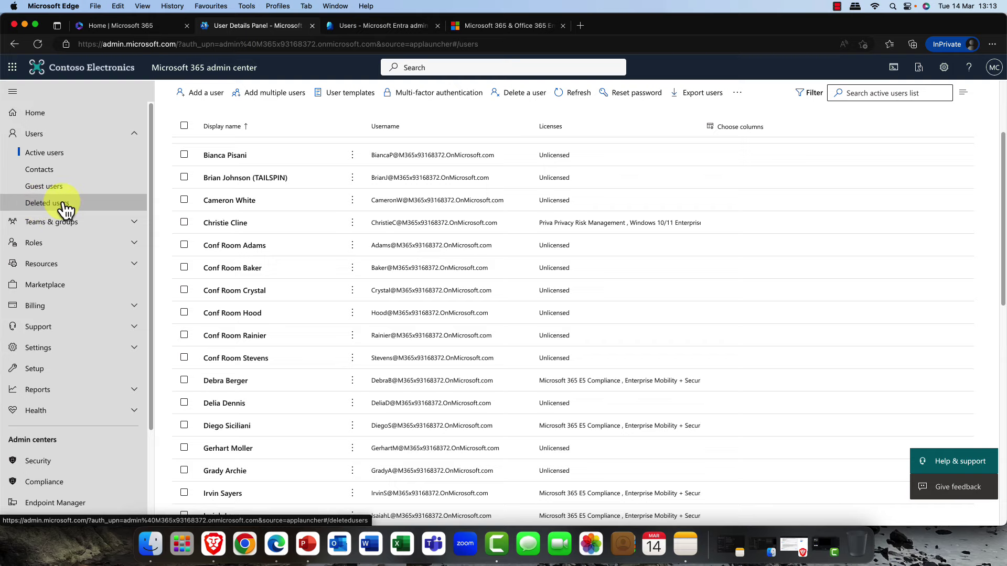
{"action": "left_click", "coordinate": [65, 208]}
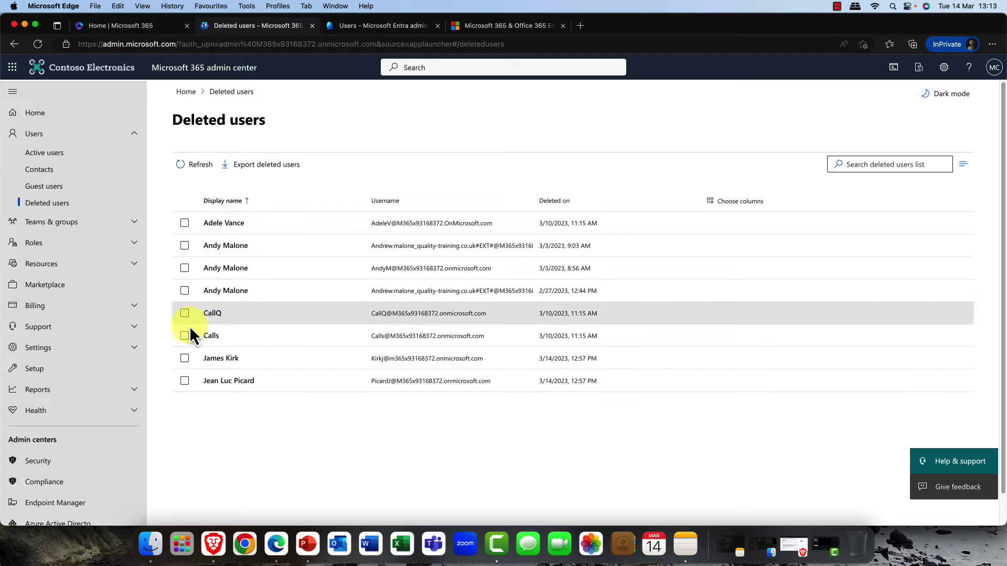
{"action": "left_click", "coordinate": [185, 359]}
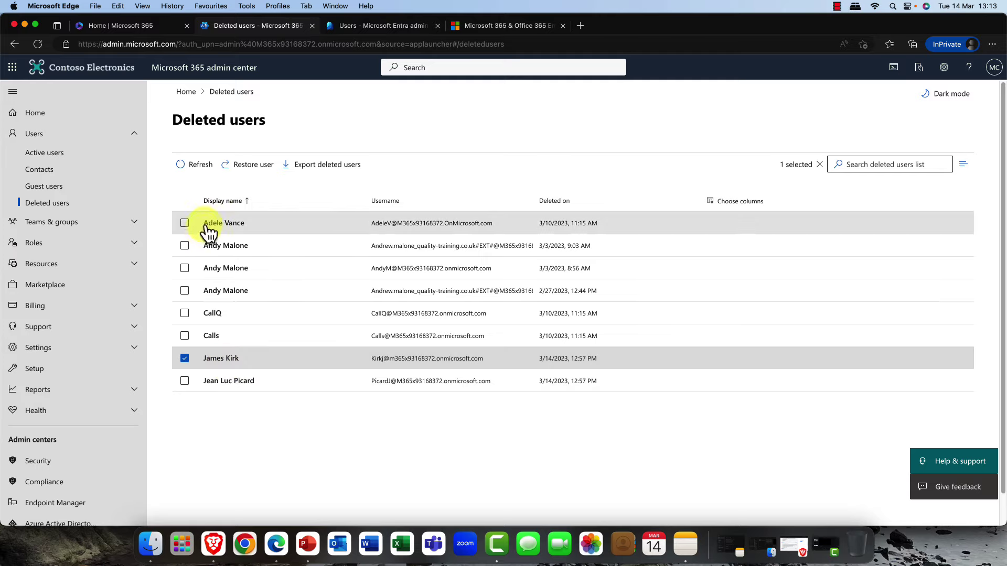
{"action": "left_click", "coordinate": [245, 165]}
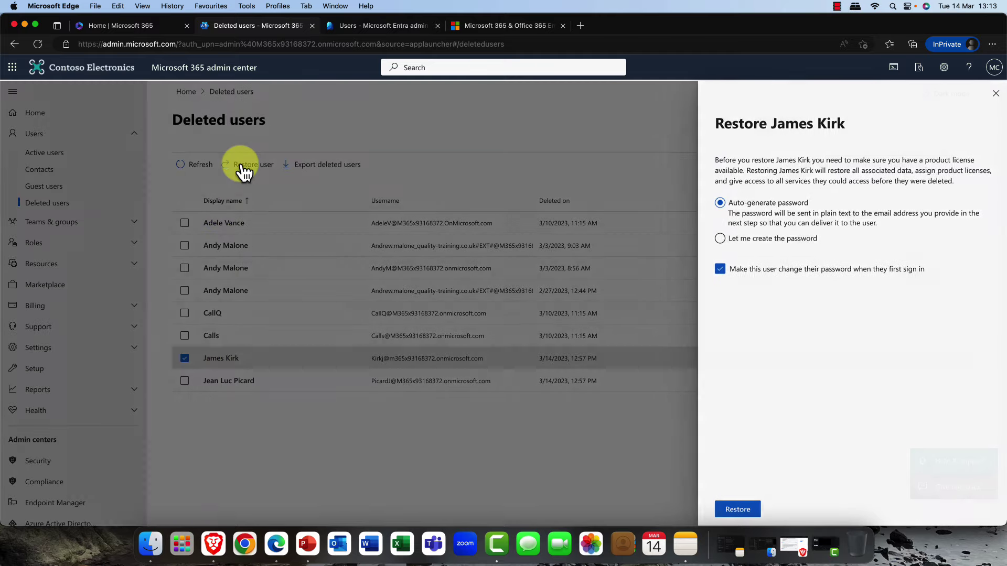
{"action": "left_click", "coordinate": [735, 512]}
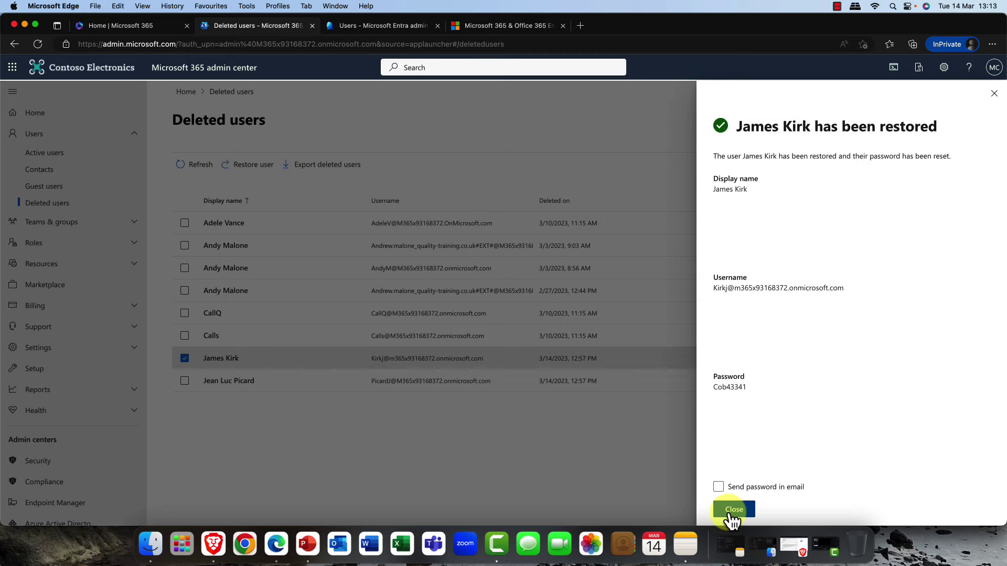
{"action": "left_click", "coordinate": [733, 510]}
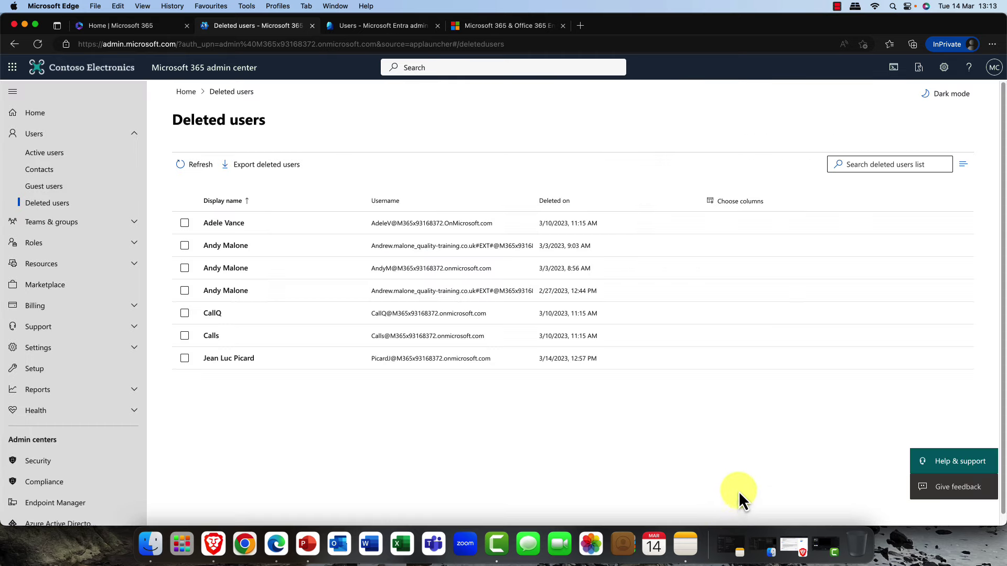
{"action": "left_click", "coordinate": [44, 153]}
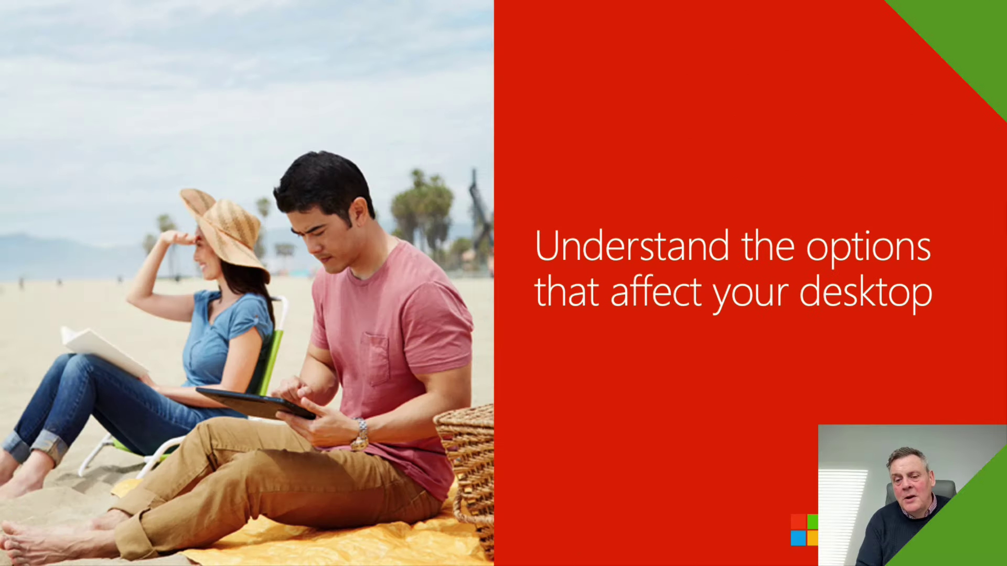
{"action": "key", "text": "Right"}
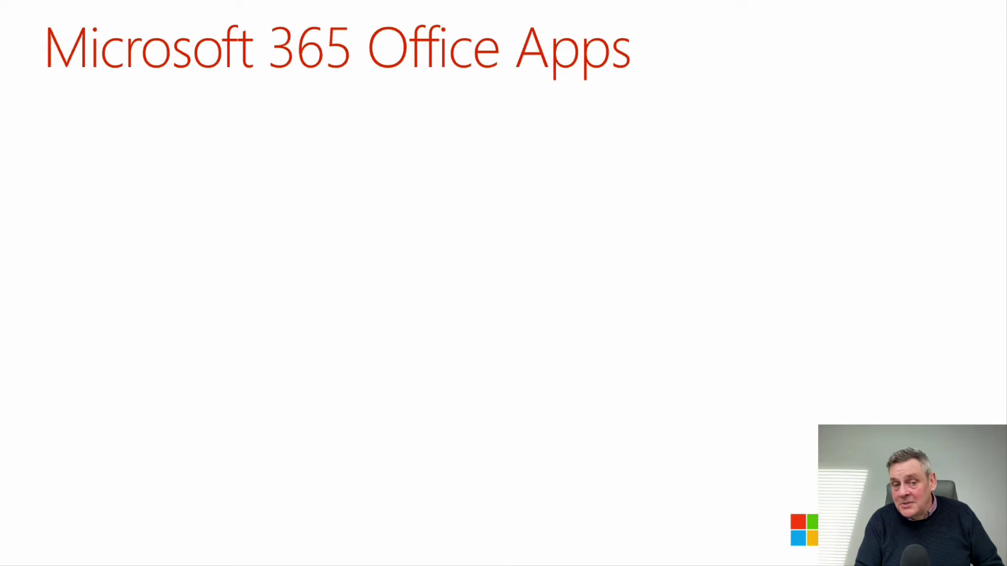